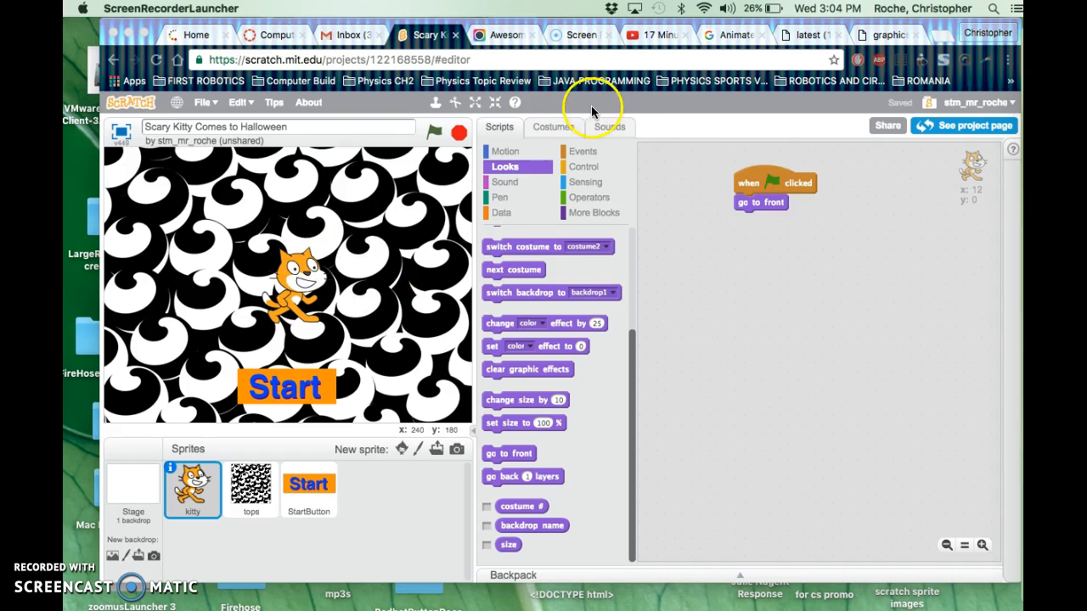
Step: Search the web in a new tab for "Scary Music Halloween" and pause the Trick or Treat Door Music video
click(942, 34)
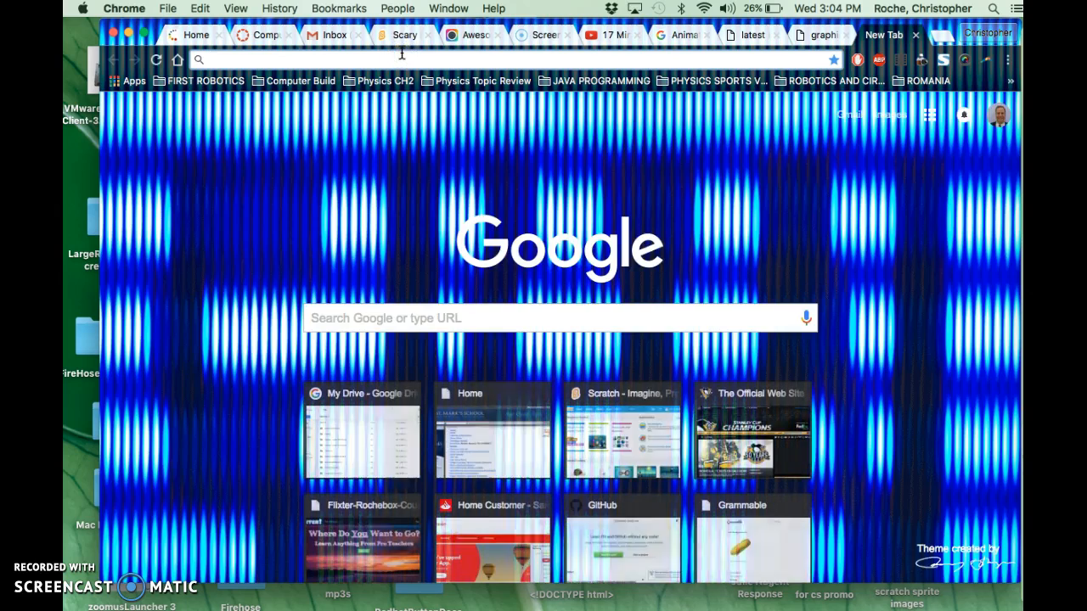
text(Scary)
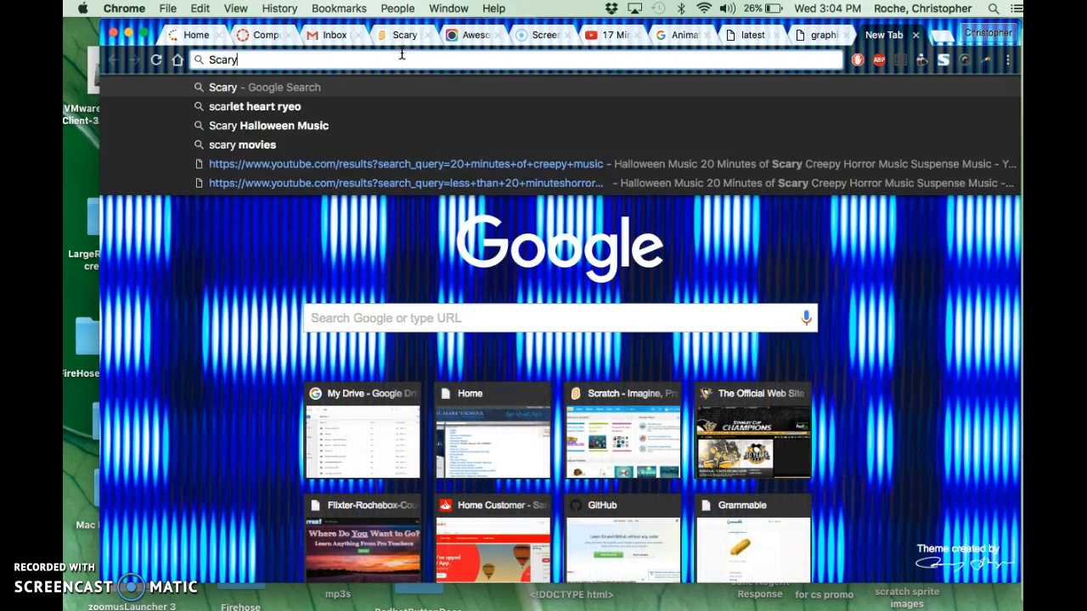
text( Music )
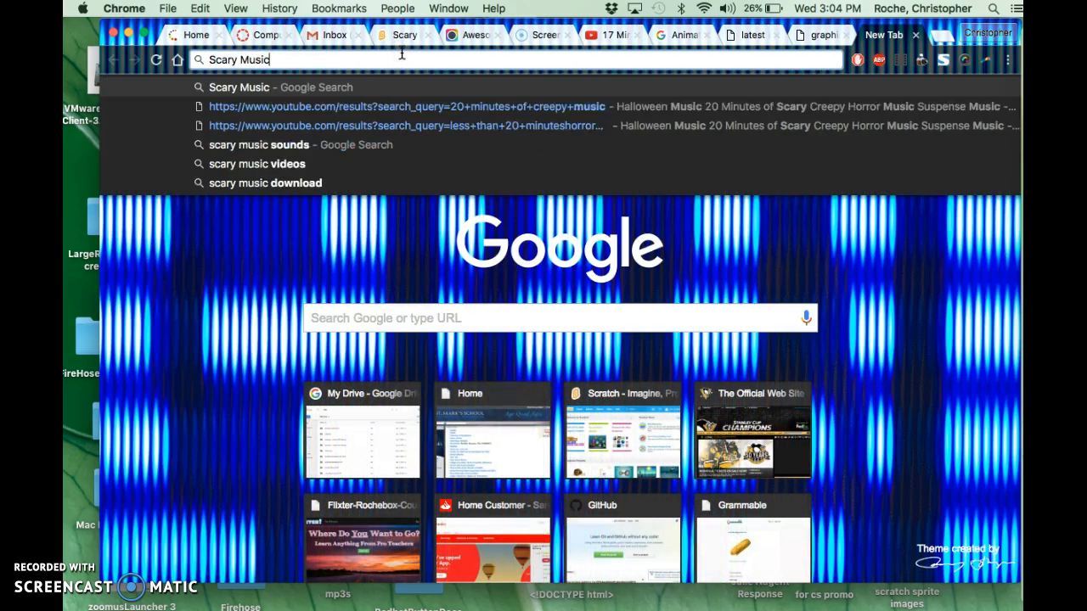
text(Hallo)
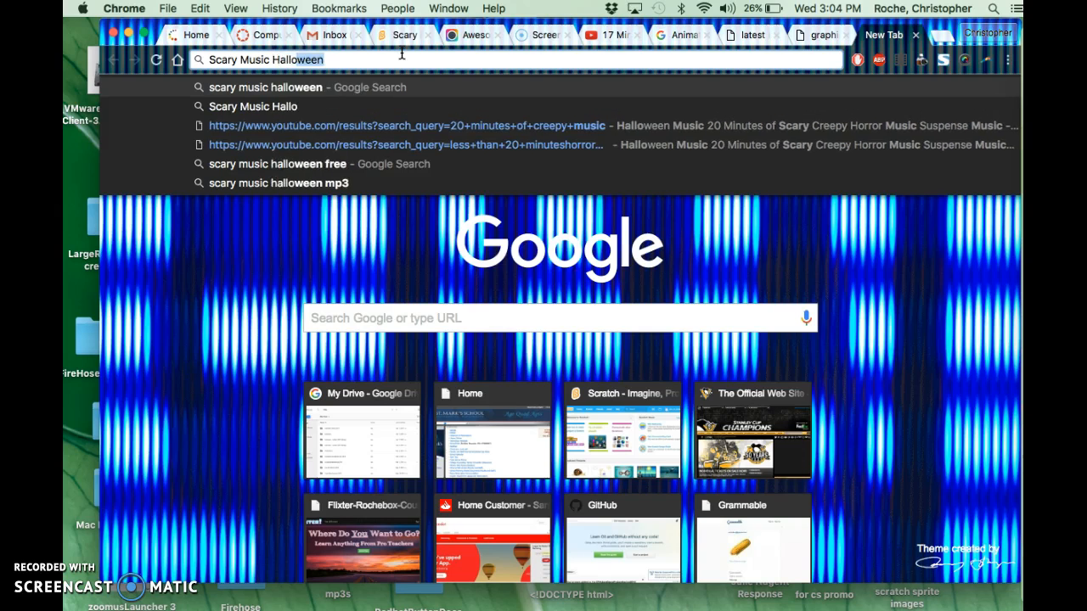
text(weeen)
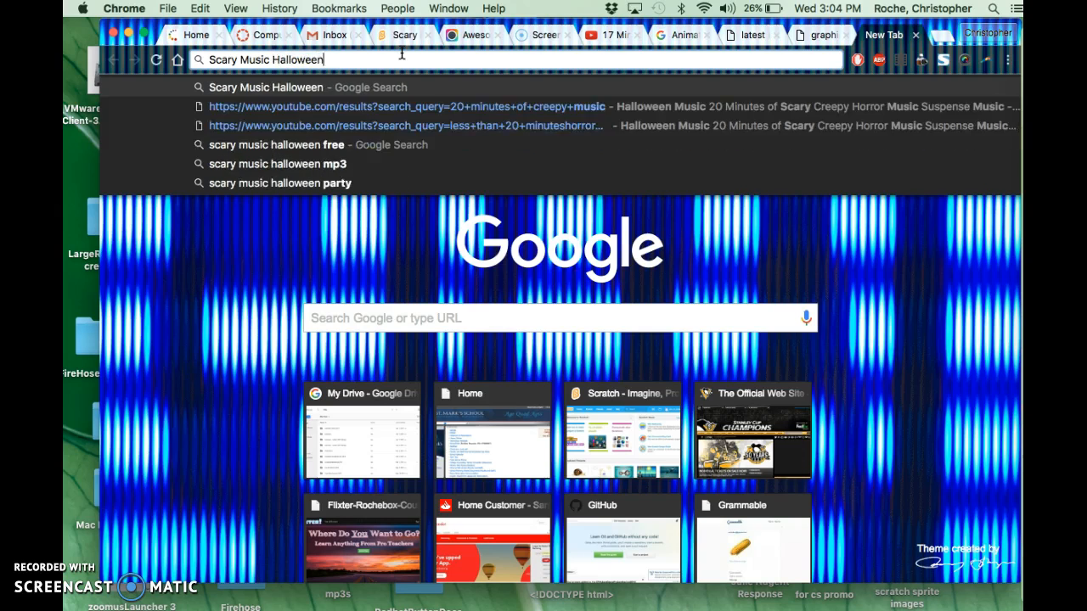
key(Return)
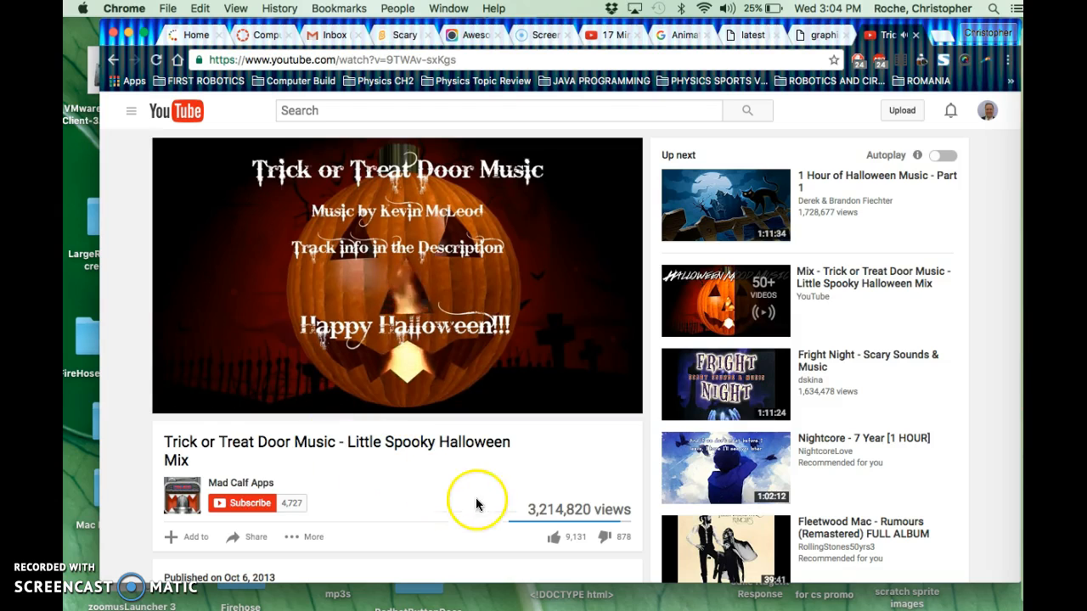
mouse_move(602, 396)
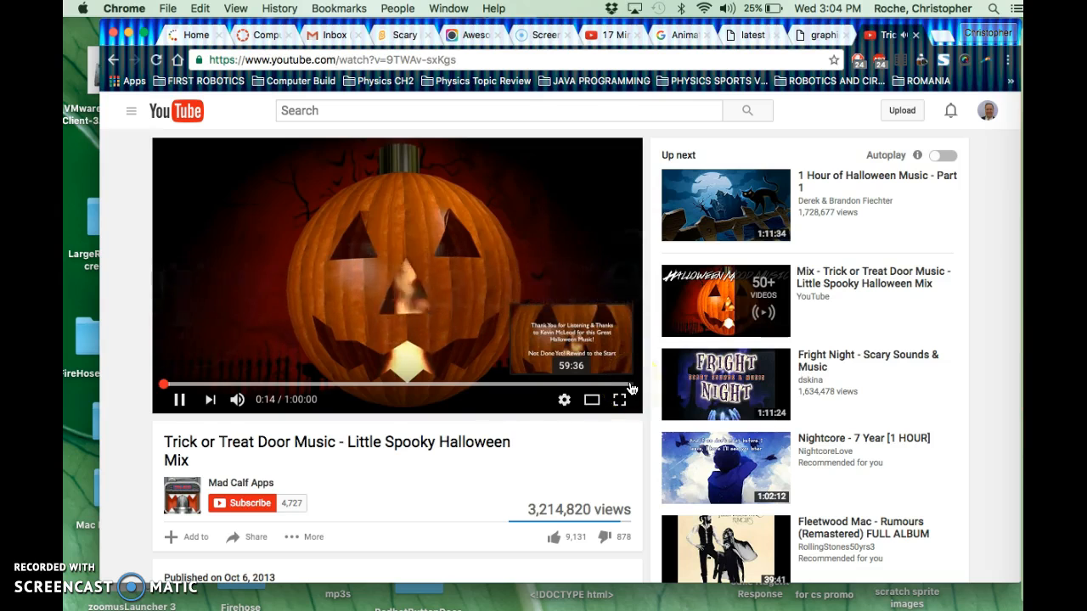
click(179, 396)
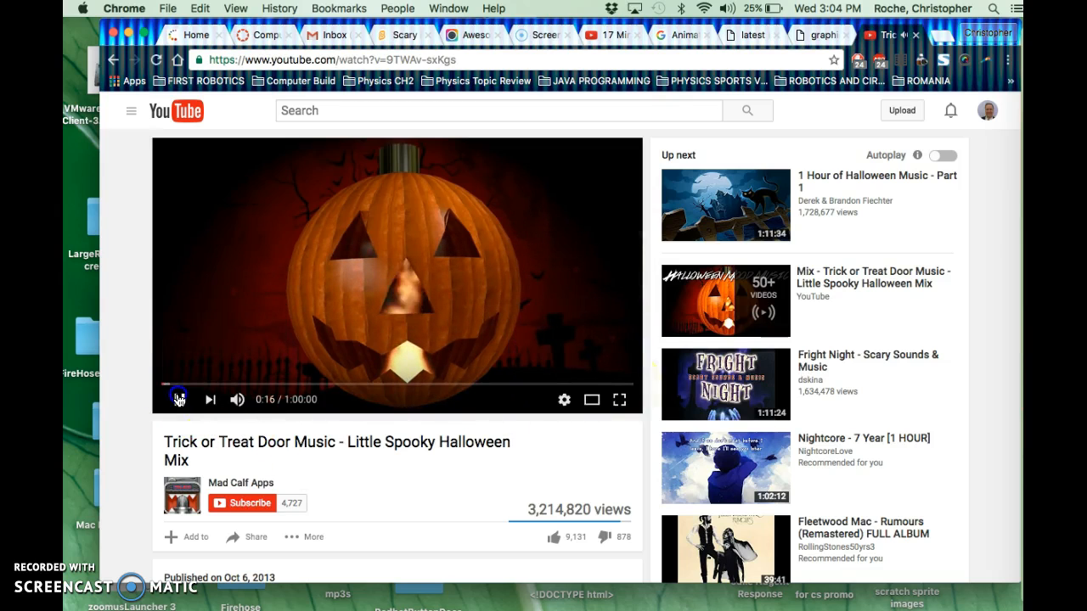
Step: Search YouTube for "scary halloween music under 20 minutes" and open the 17 Minute Halloween Horror Back Ground Music video
click(318, 108)
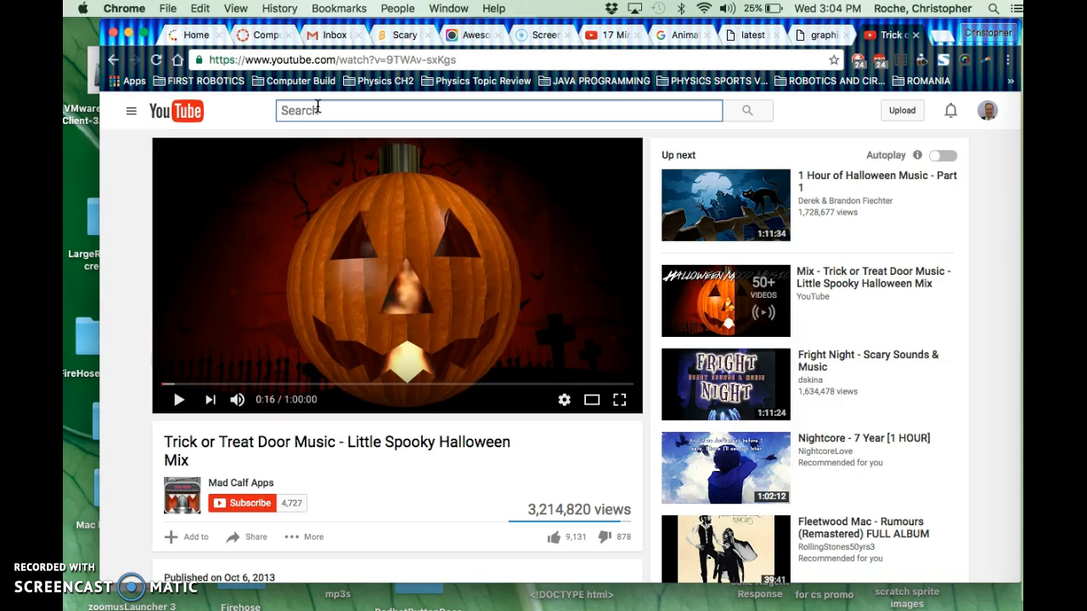
text(c)
key(BackSpace)
key(BackSpace)
text(Scary)
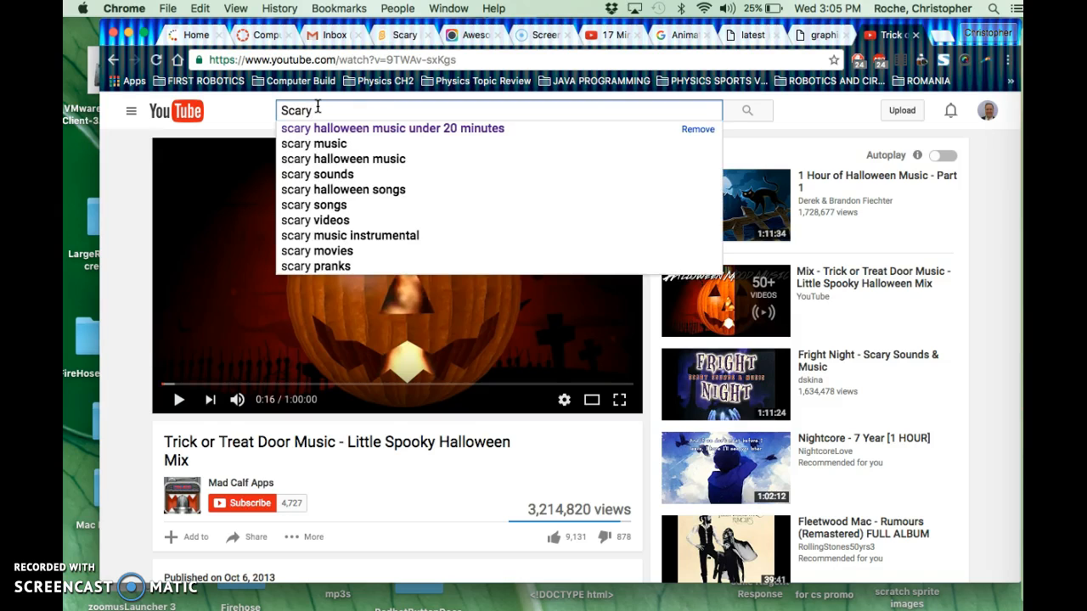
click(359, 128)
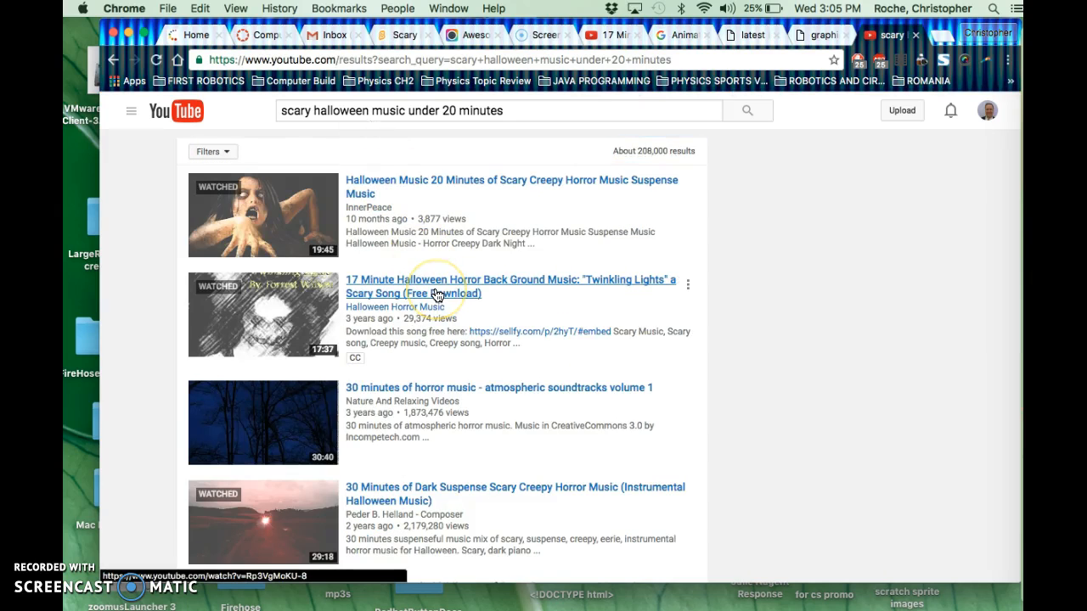
click(435, 293)
click(465, 520)
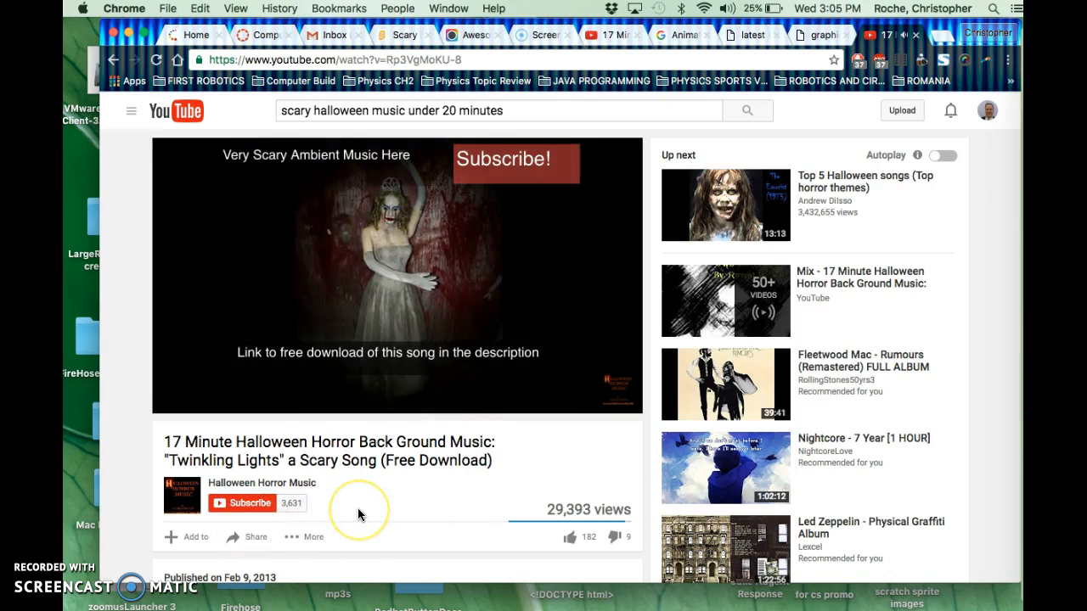
Step: Copy the share link of the 17 Minute Halloween Horror video
scroll(358, 509, down, 2)
scroll(358, 515, down, 1)
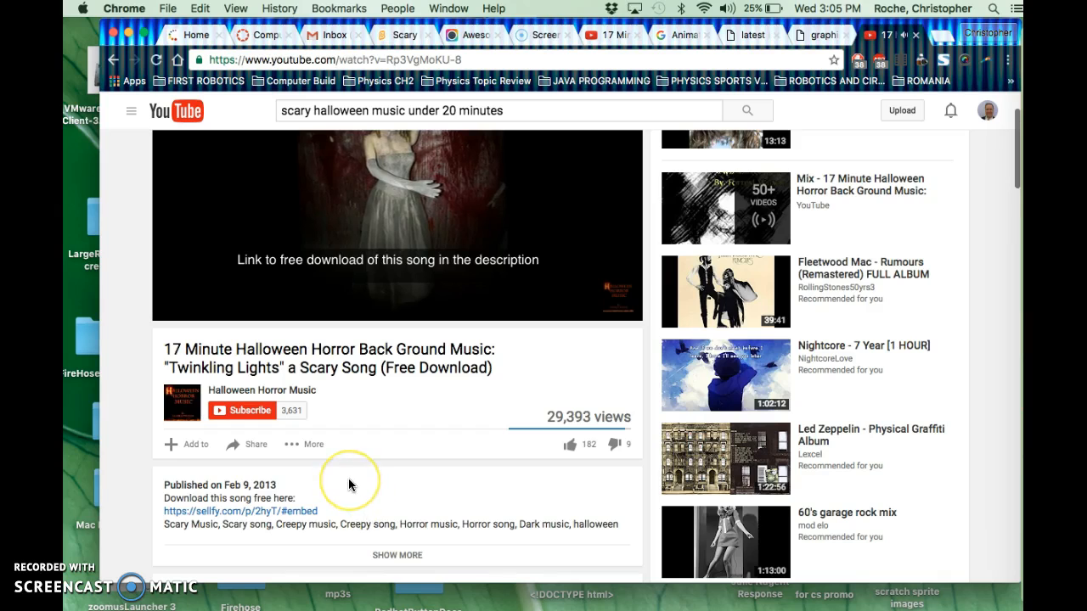
key(XF86AudioRaiseVolume)
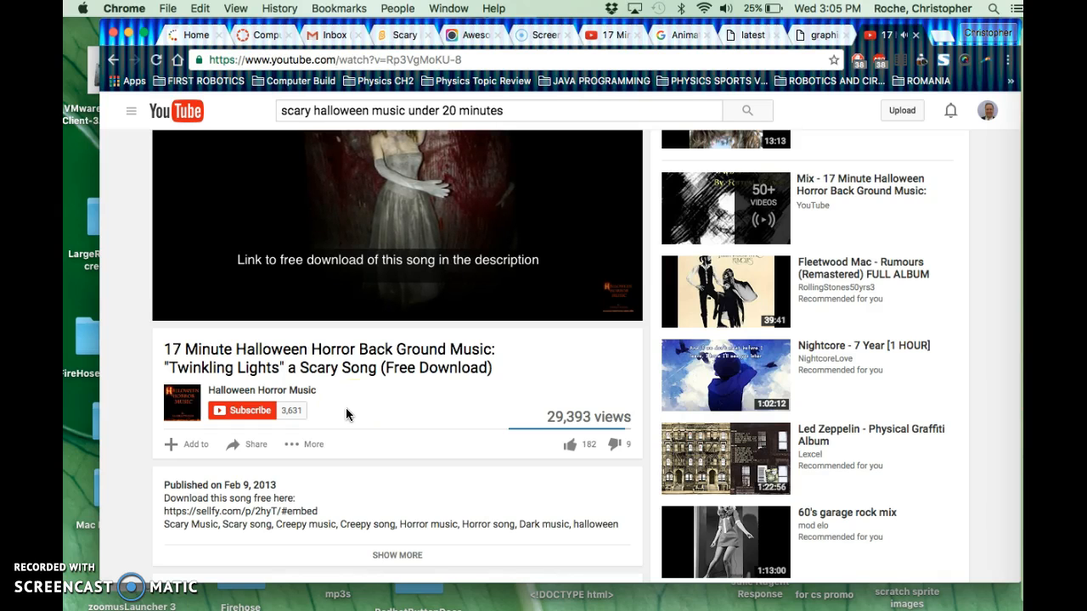
scroll(388, 408, up, 1)
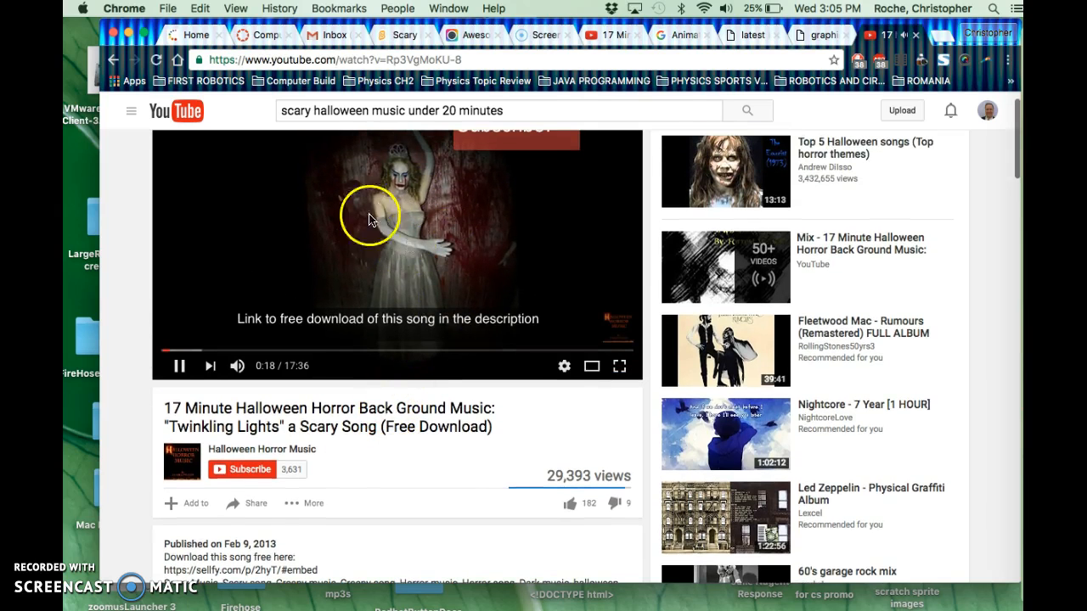
scroll(364, 462, up, 1)
scroll(363, 462, down, 1)
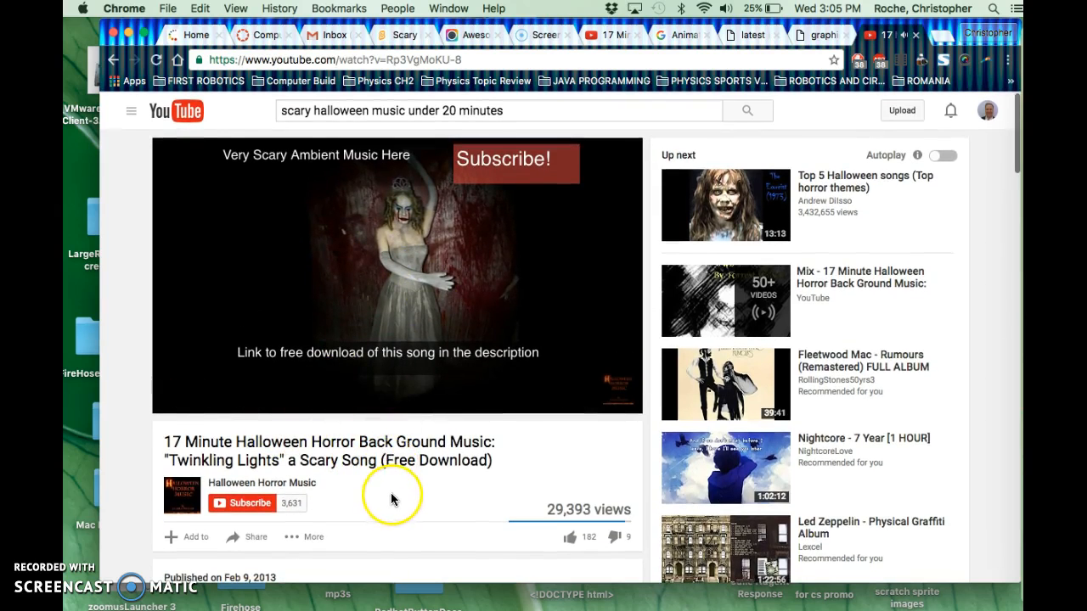
scroll(390, 494, down, 3)
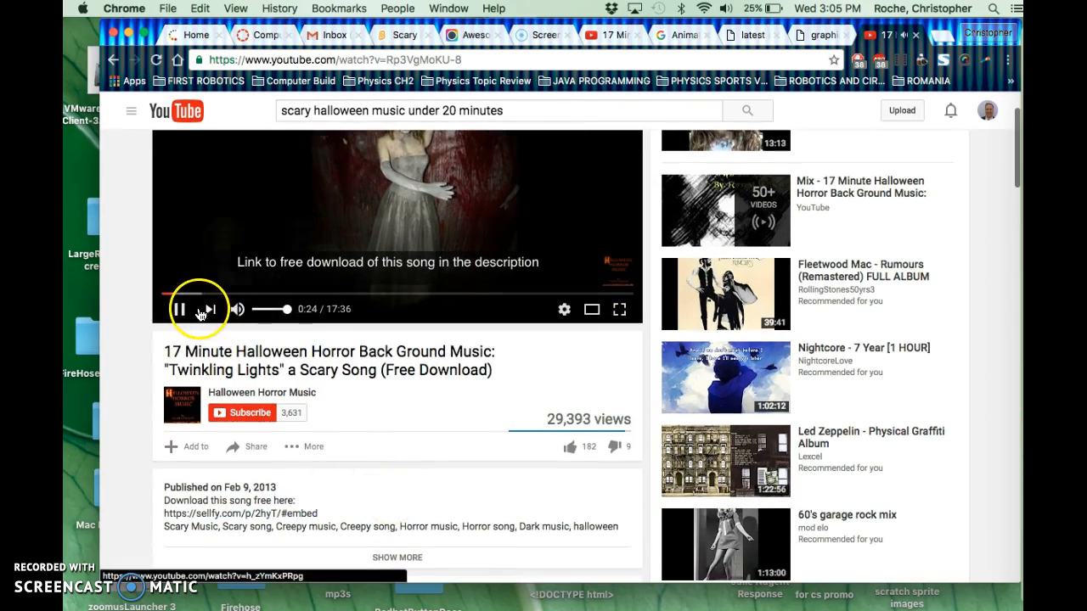
click(257, 448)
click(408, 552)
drag(407, 552, 230, 546)
key(super+c)
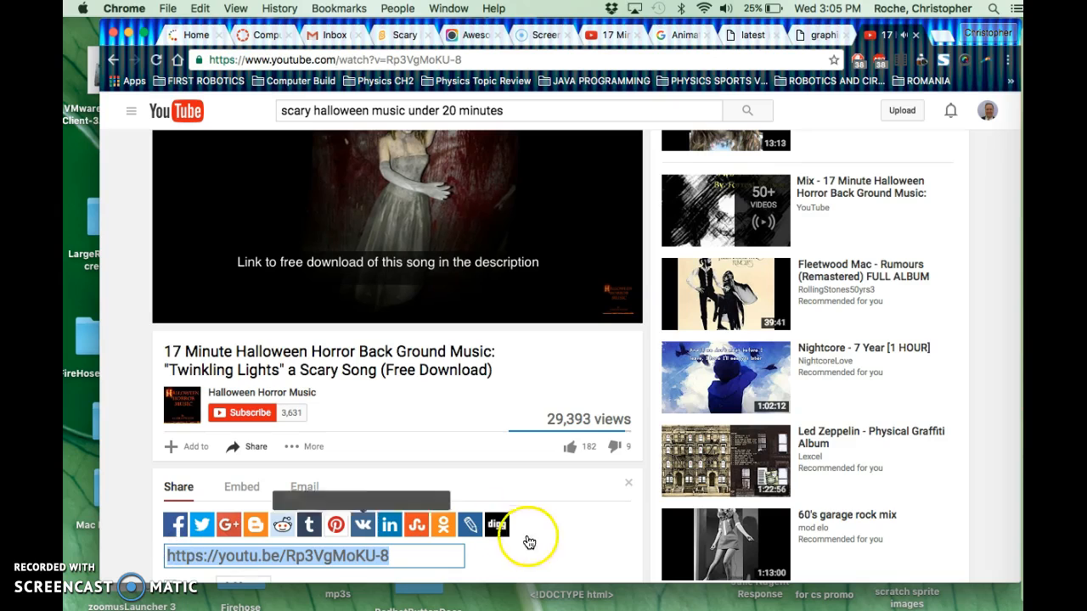
Step: Pause the 17 Minute Halloween Horror video
click(554, 536)
click(180, 308)
scroll(405, 286, up, 2)
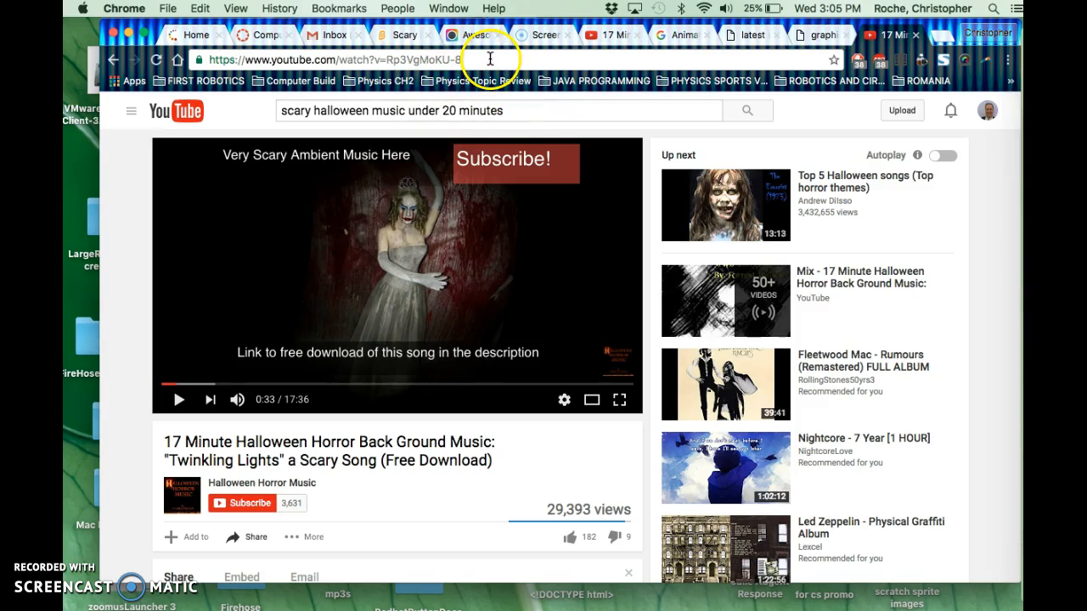
Step: Search the web for "Youtube to mp3" and open the YouTube to mp3 Converter site at youtube-mp3.org
click(230, 58)
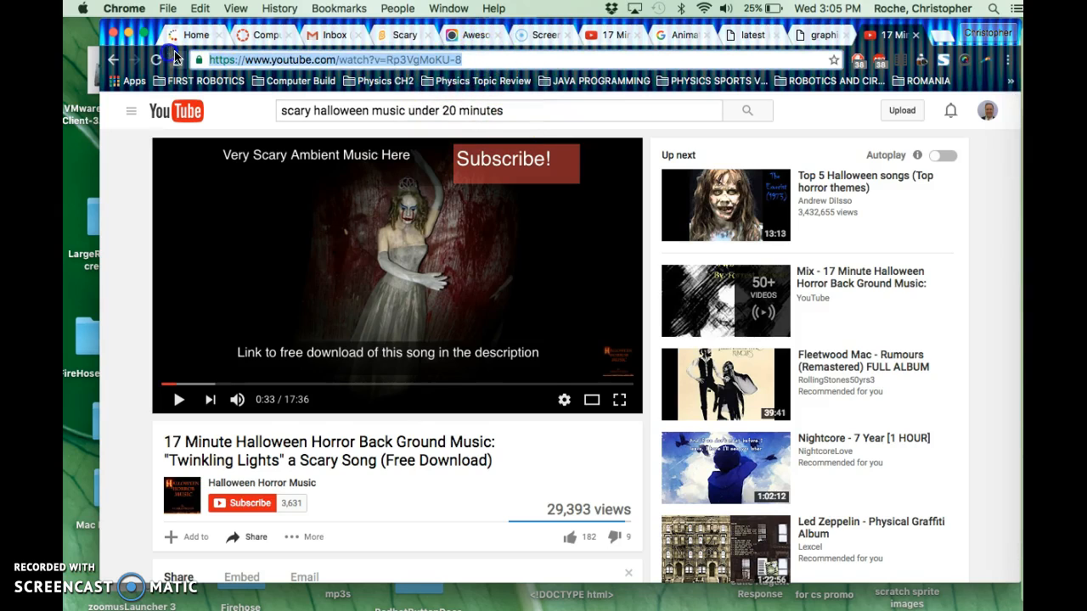
key(BackSpace)
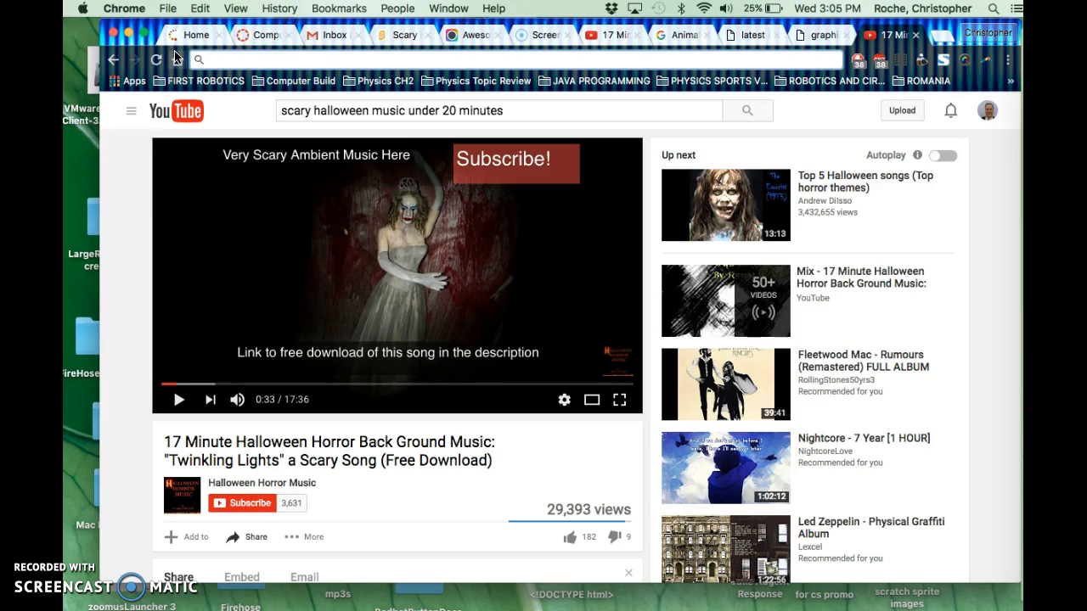
text(Youtube)
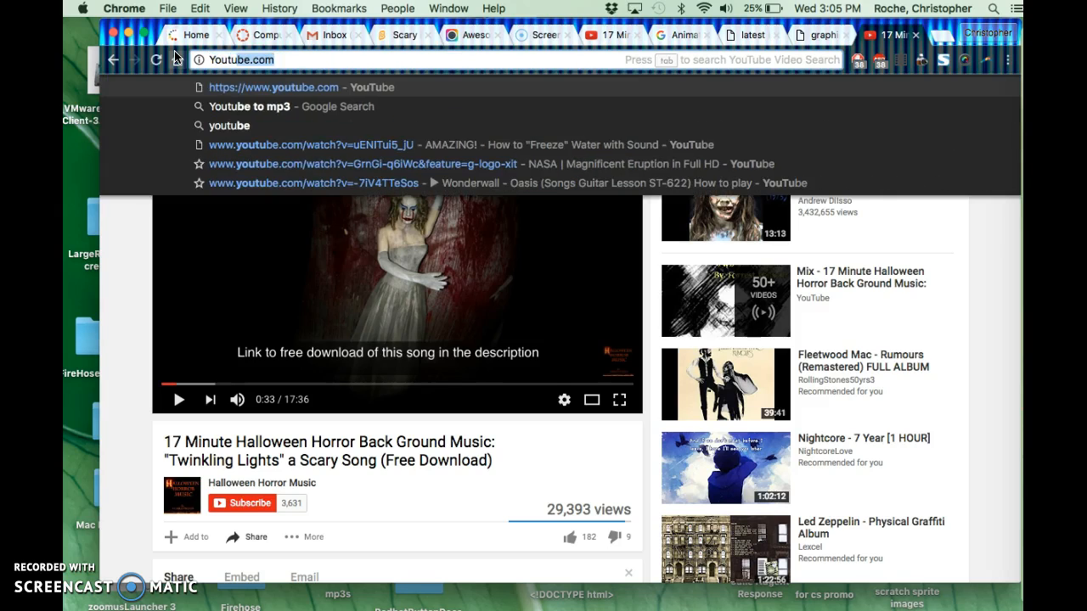
click(225, 107)
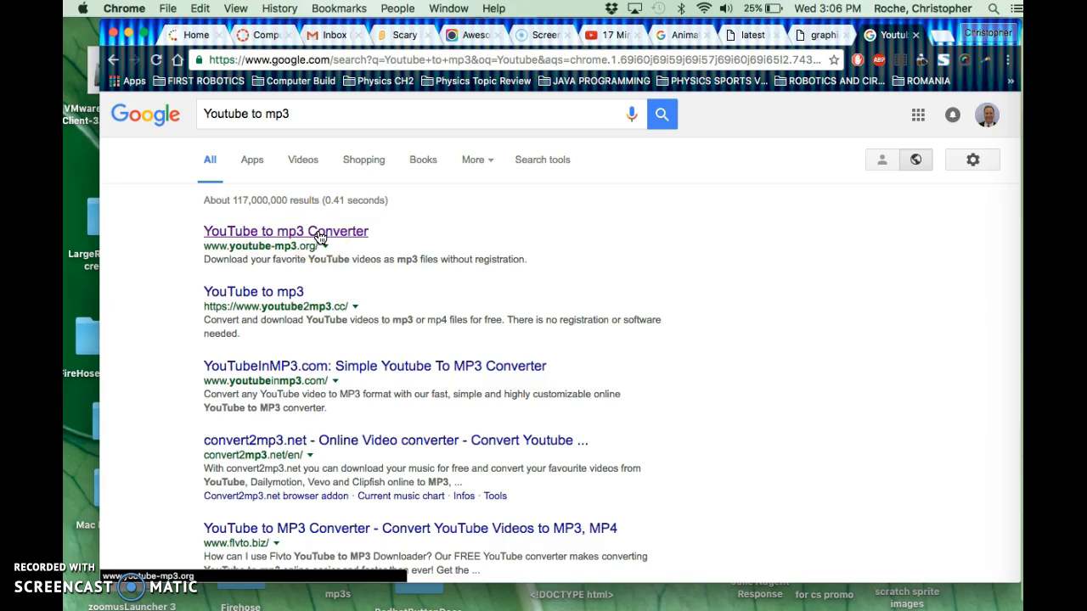
click(318, 234)
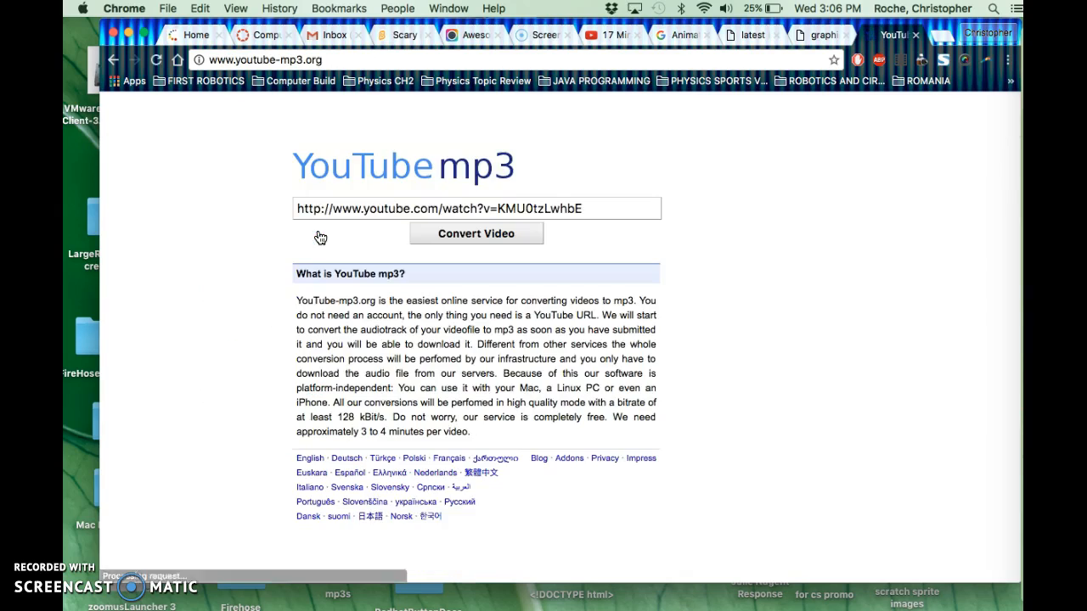
triple_click(583, 213)
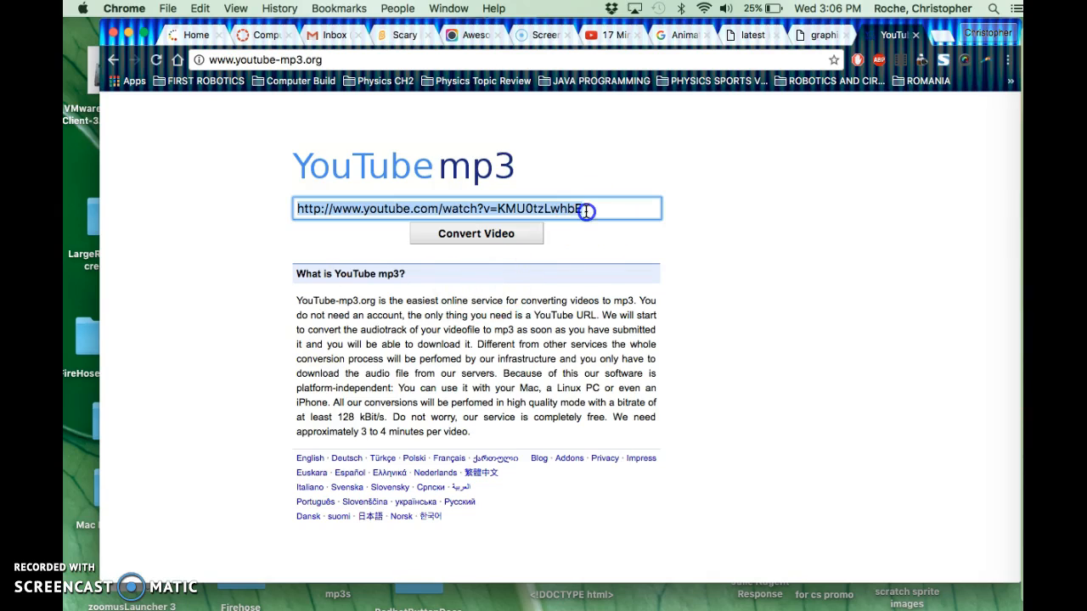
key(super+v)
click(563, 213)
click(295, 201)
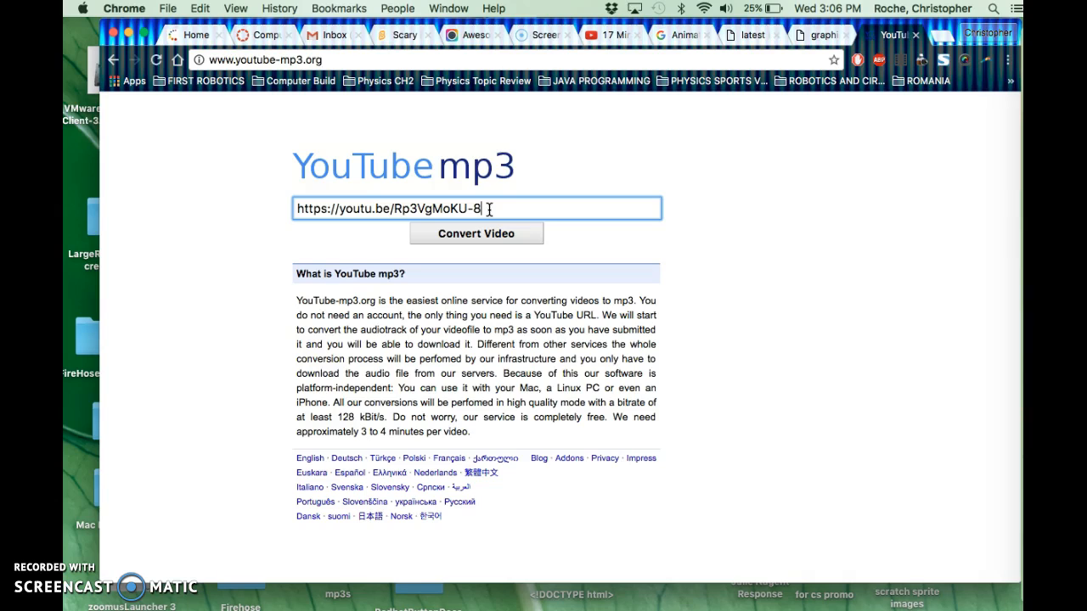
click(485, 241)
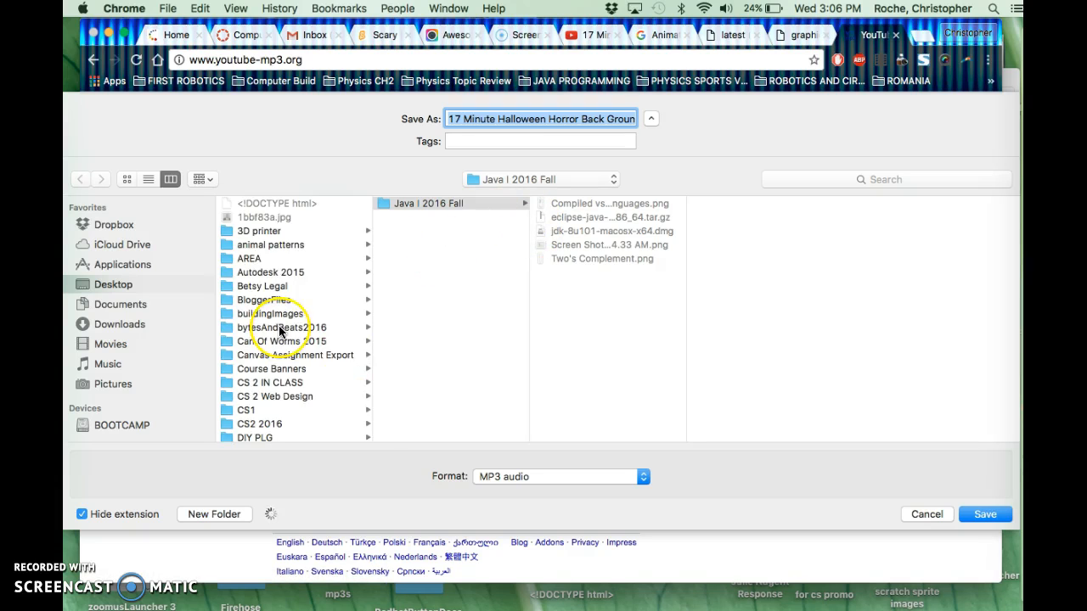
Step: Choose the Longer Background Sounds folder inside Halloween sounds on the Desktop as the save location for the MP3
scroll(280, 328, down, 2)
scroll(279, 331, up, 3)
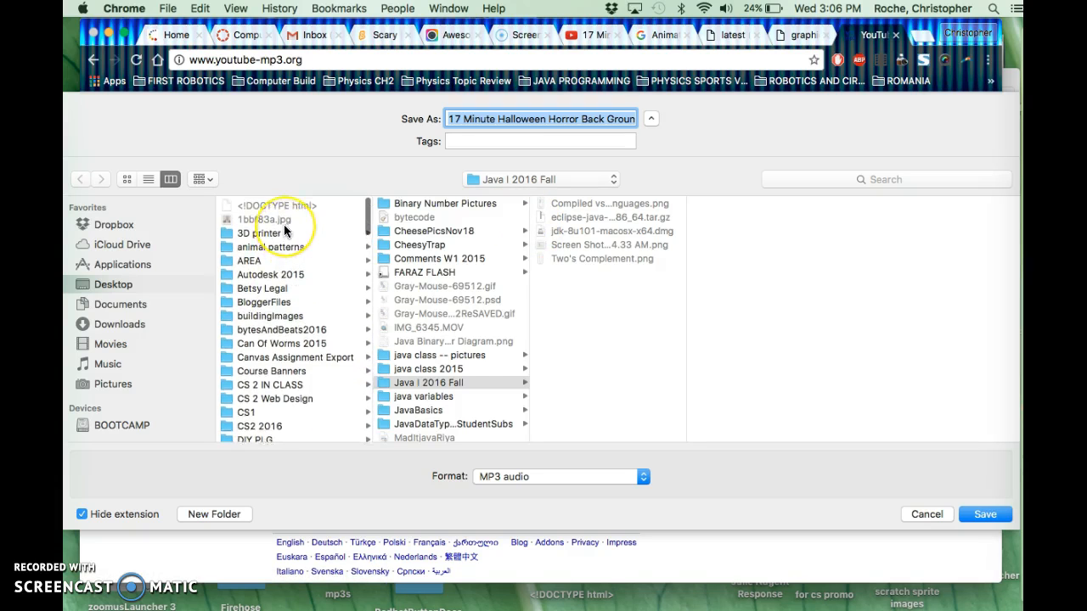
scroll(266, 363, down, 6)
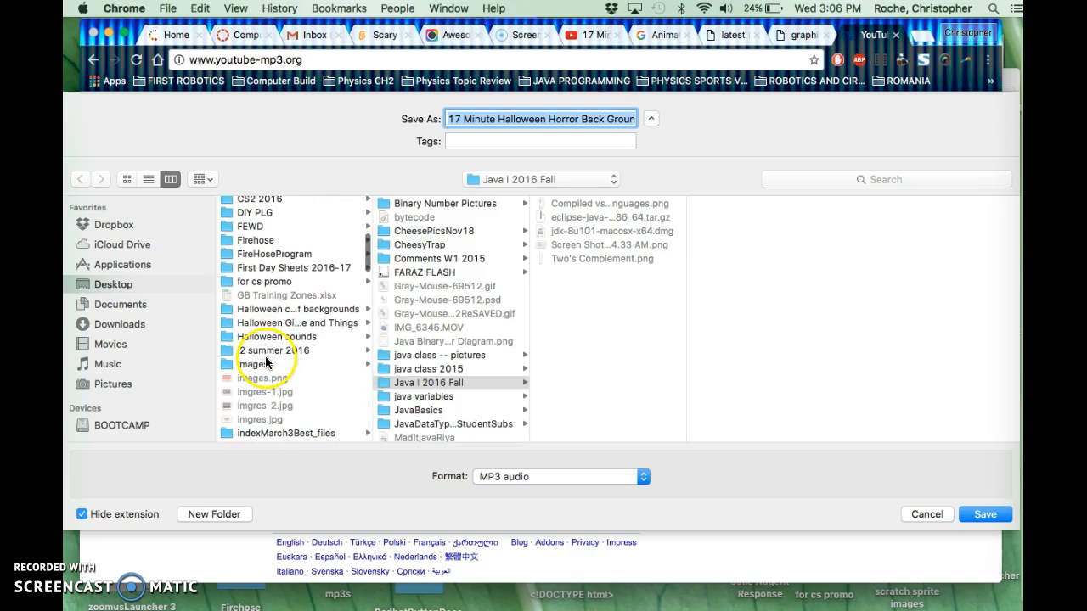
click(274, 338)
scroll(418, 376, down, 5)
scroll(418, 376, up, 3)
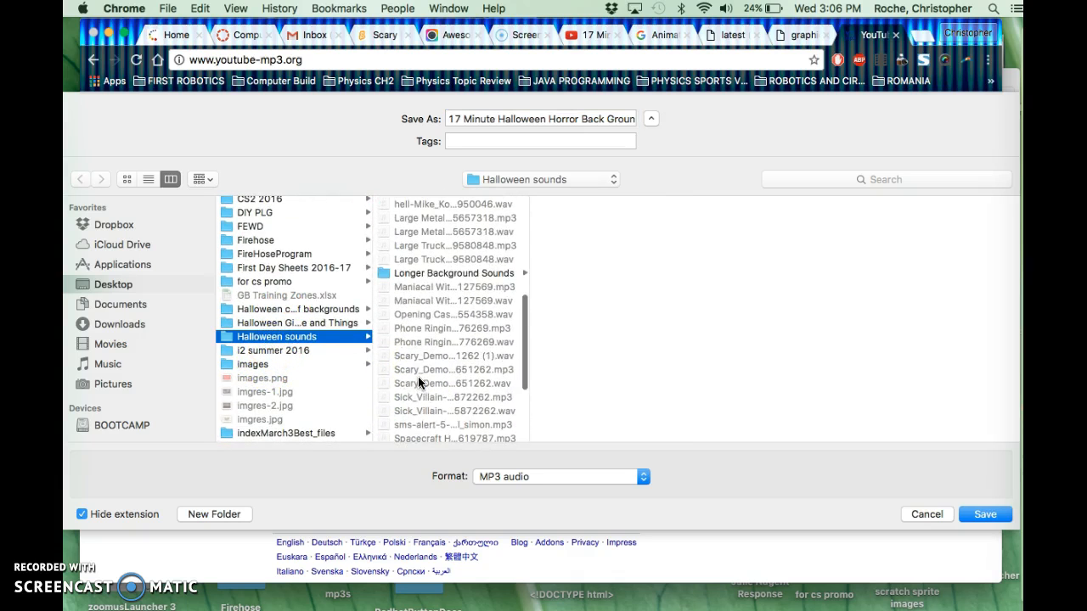
scroll(418, 376, down, 5)
scroll(396, 371, up, 5)
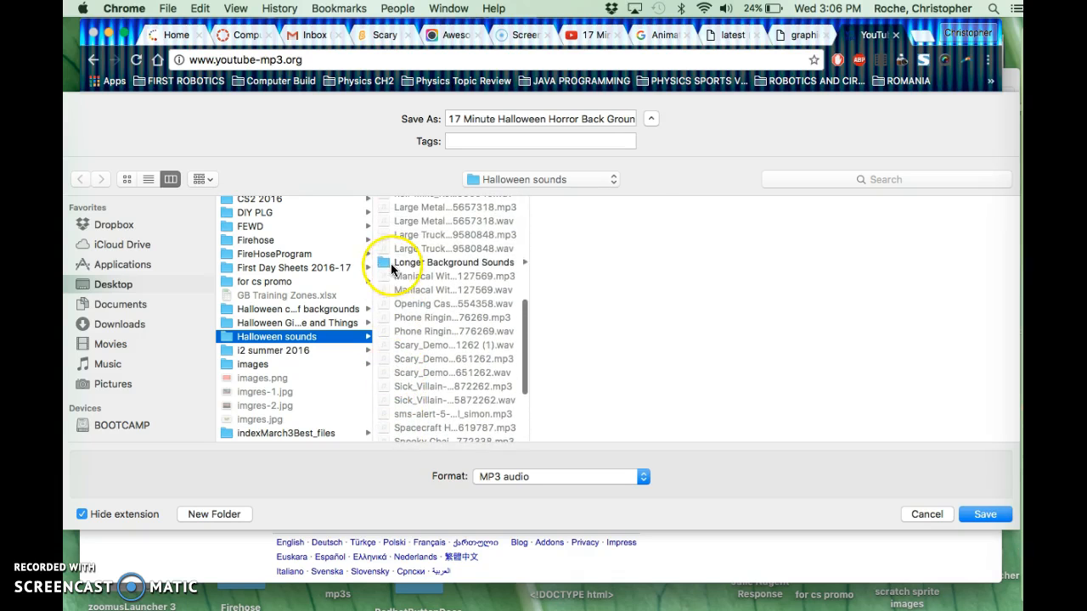
click(387, 263)
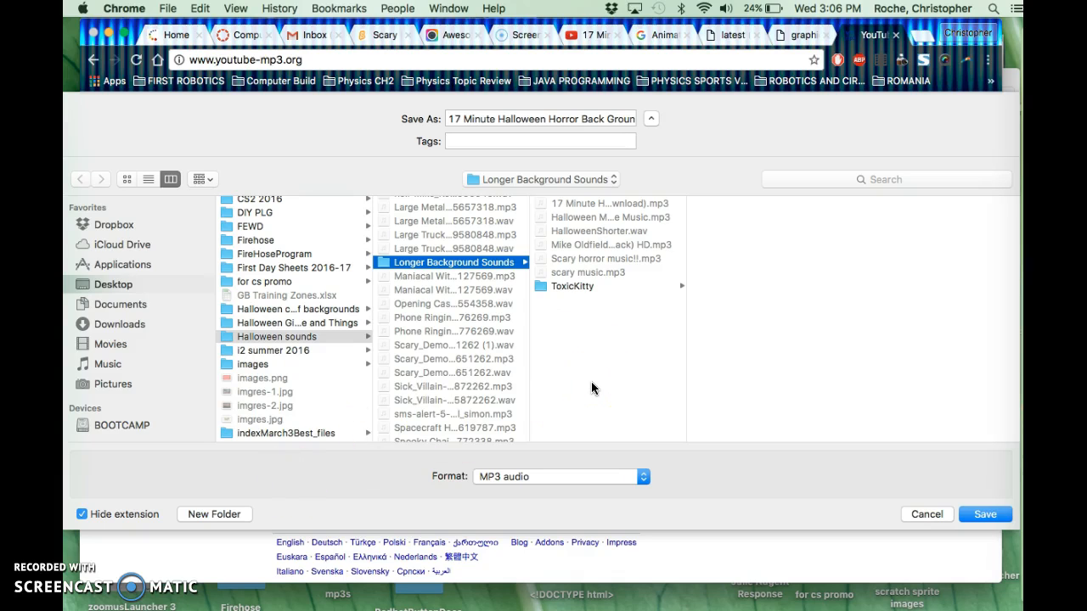
Step: Shorten the MP3's file name to "17 Minute Halloween Horror" and save it
drag(582, 118, 668, 122)
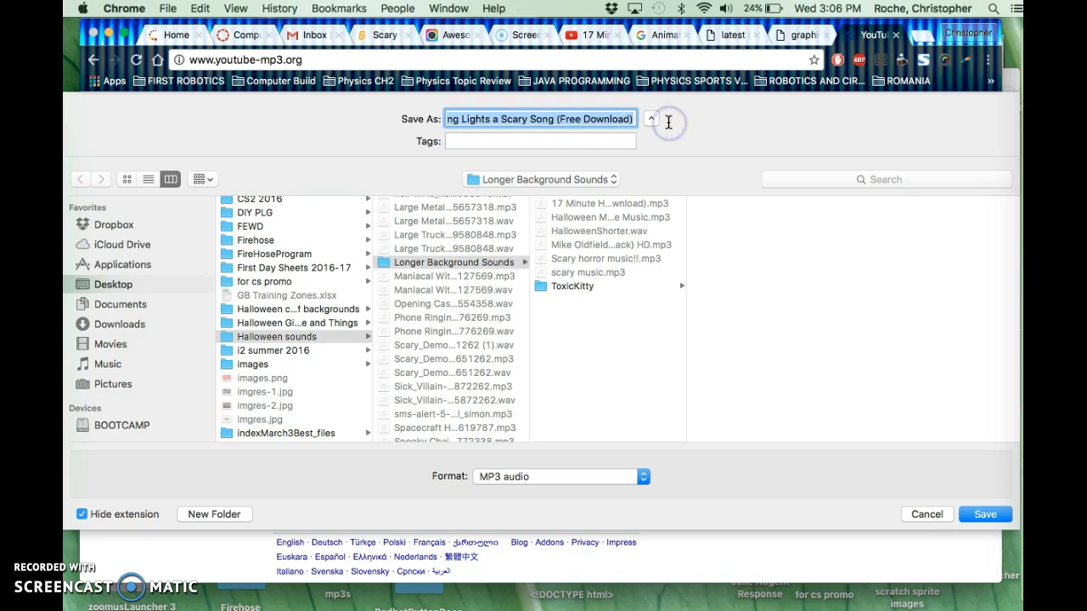
key(BackSpace)
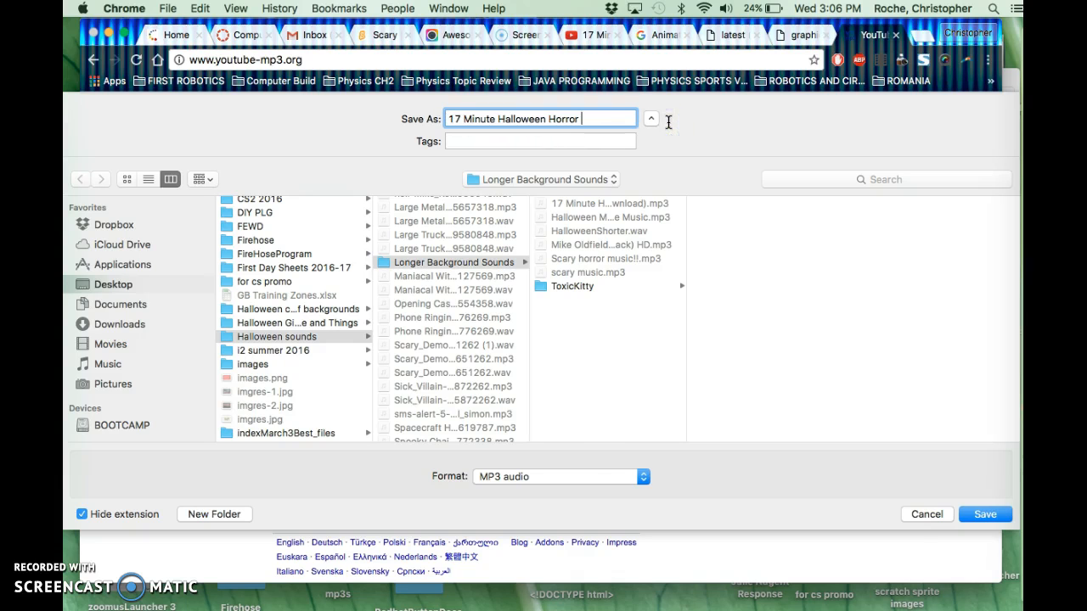
click(977, 515)
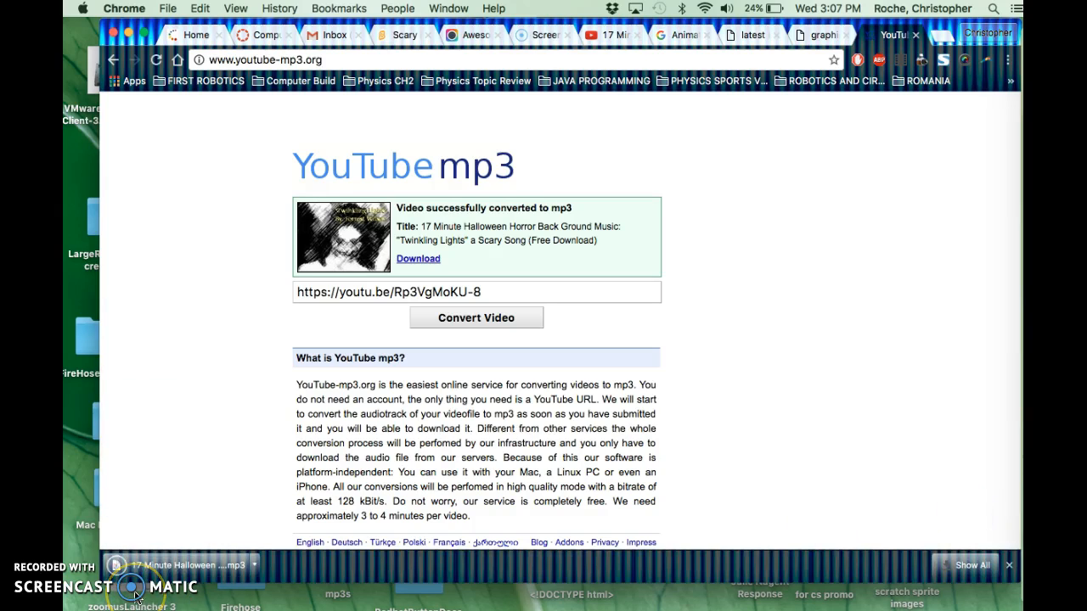
Step: Open the downloaded 17 Minute Halloween Horror MP3 in iTunes, listen to its opening, and return to Chrome
click(253, 567)
click(282, 536)
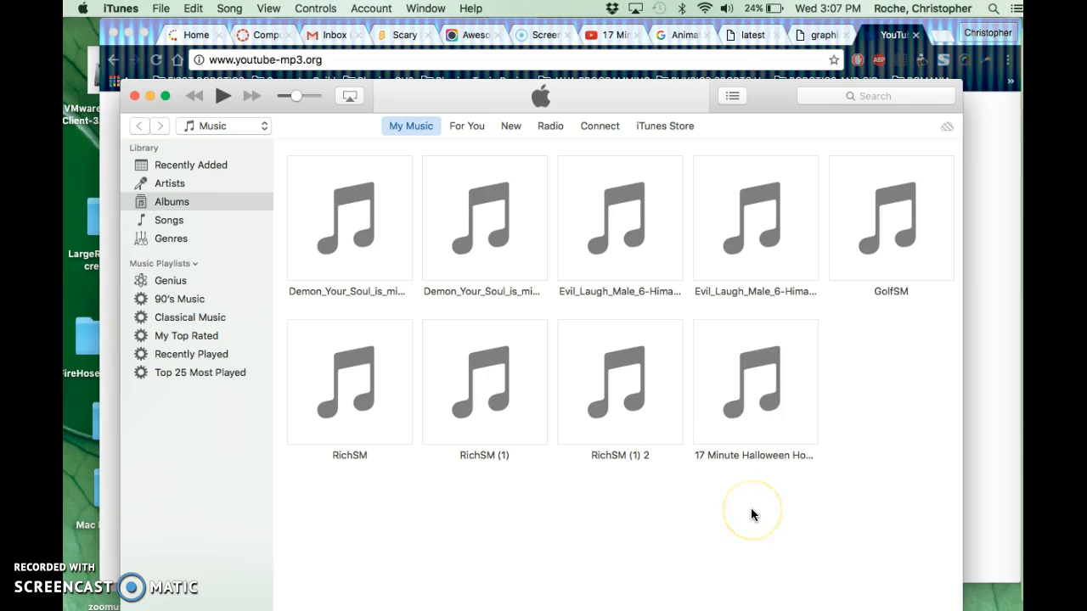
click(767, 378)
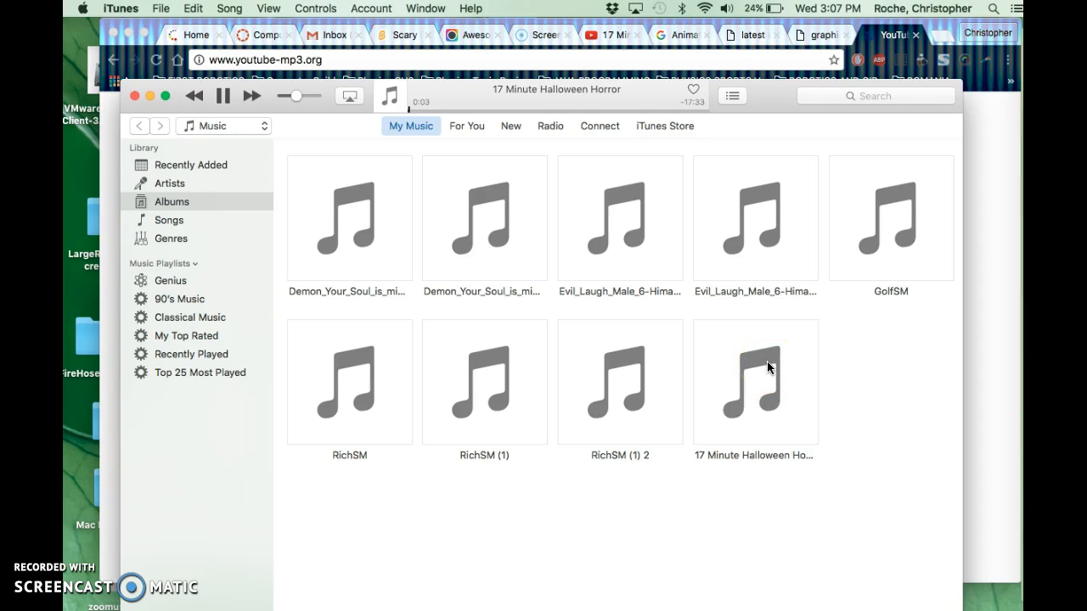
key(XF86AudioRaiseVolume)
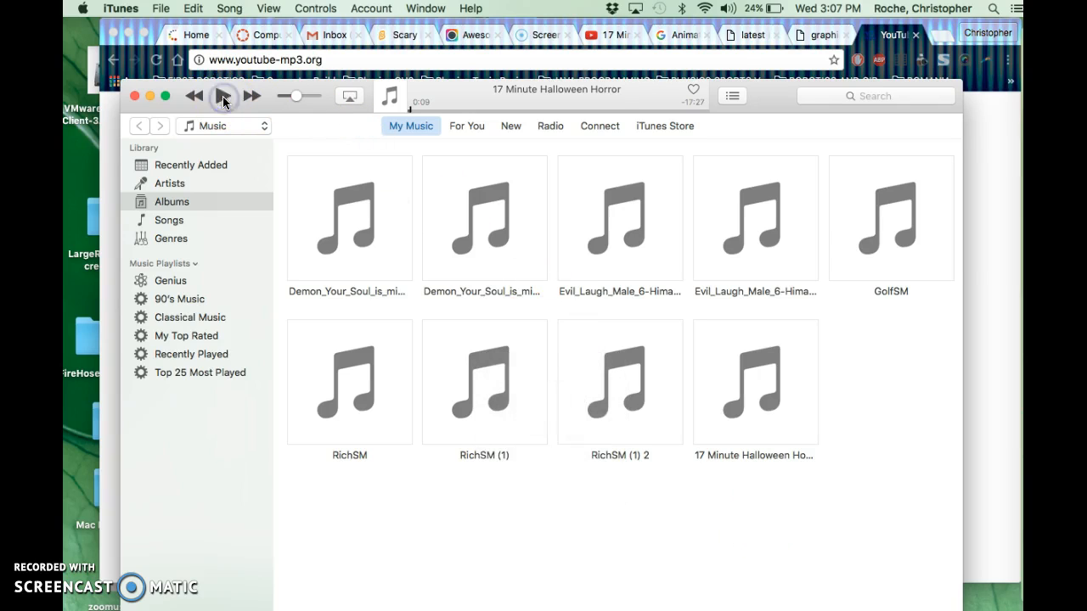
drag(772, 100, 816, 343)
click(833, 266)
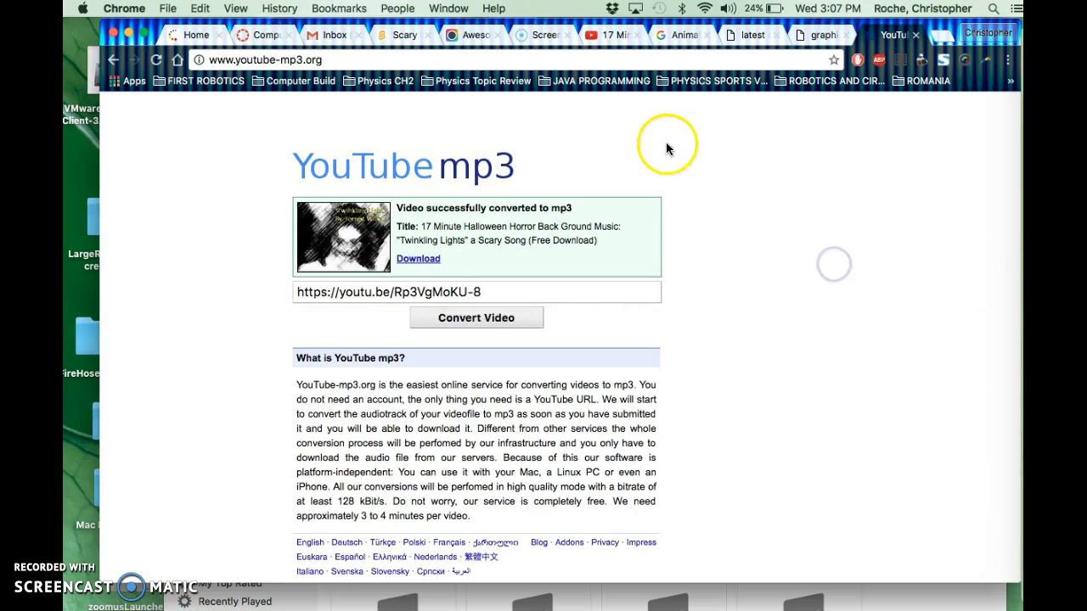
Step: Search the web in a new tab for "free on line audio editor"
click(944, 39)
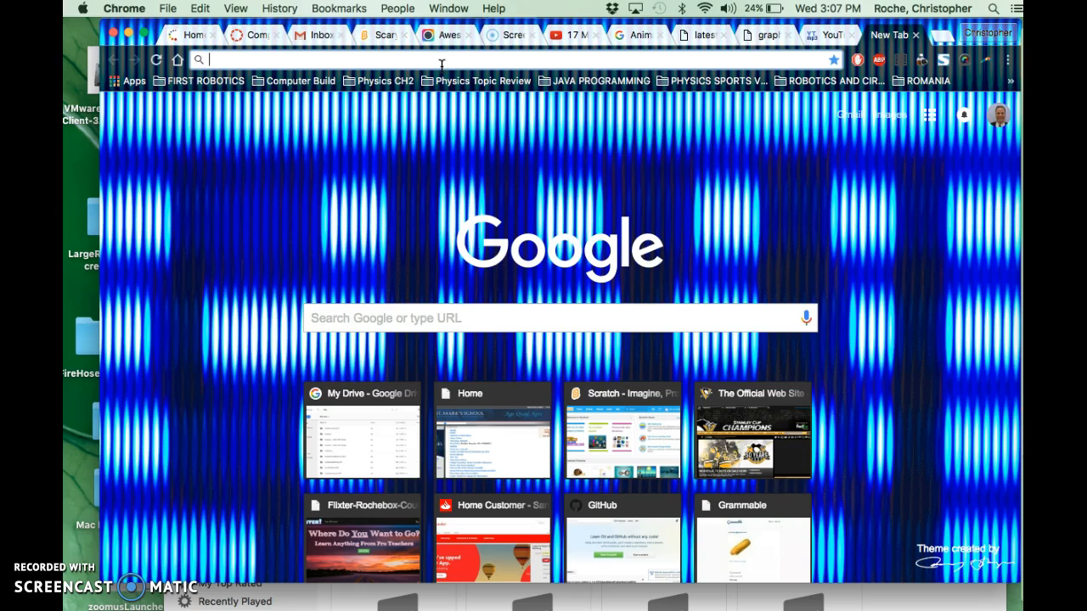
text(fre)
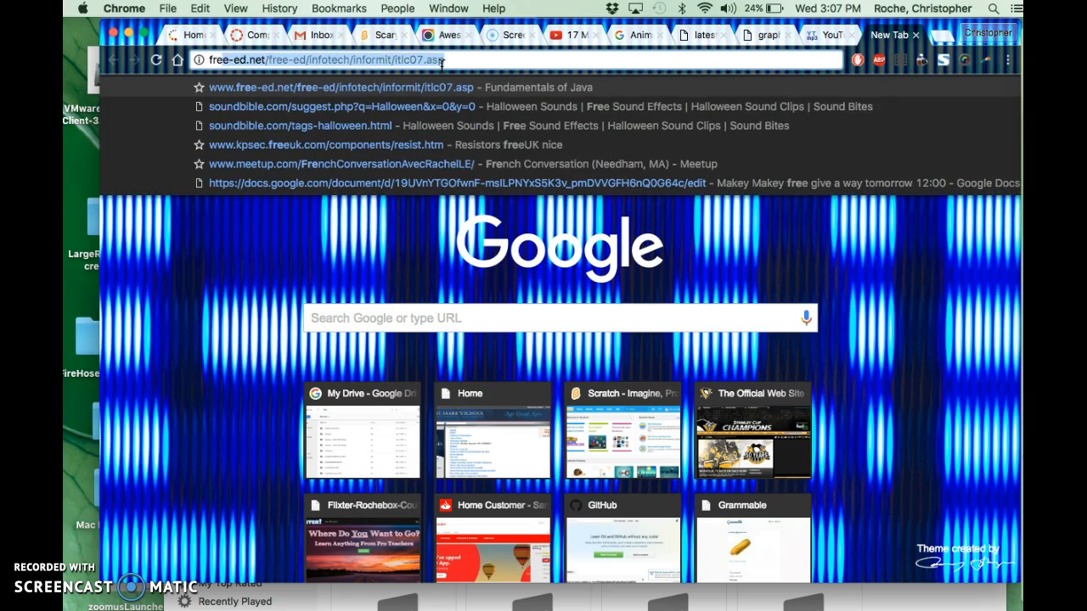
text(e onlyu)
key(BackSpace)
key(BackSpace)
key(BackSpace)
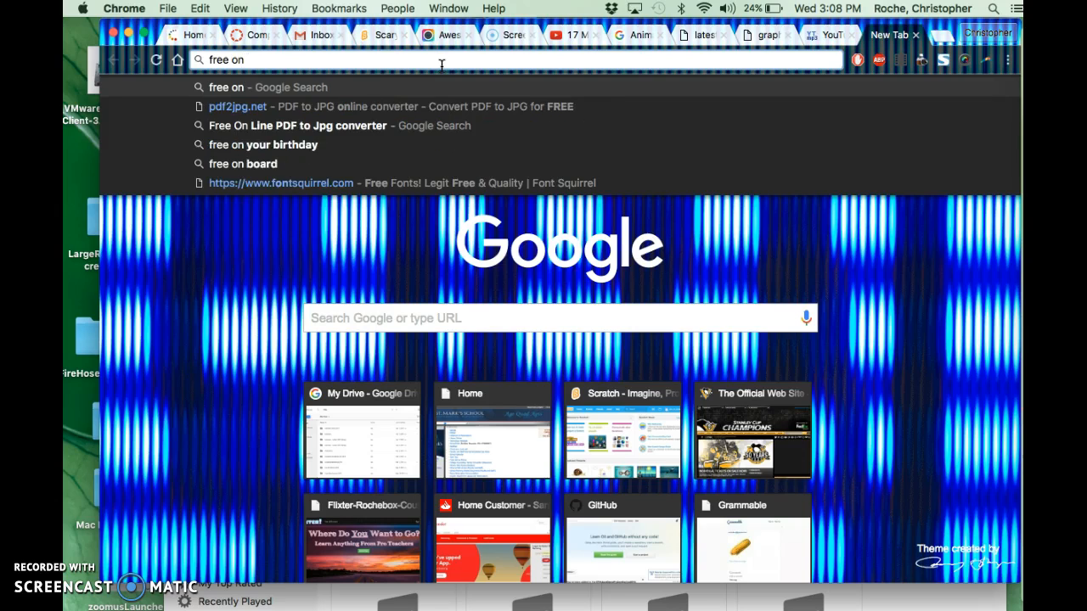
text(line a)
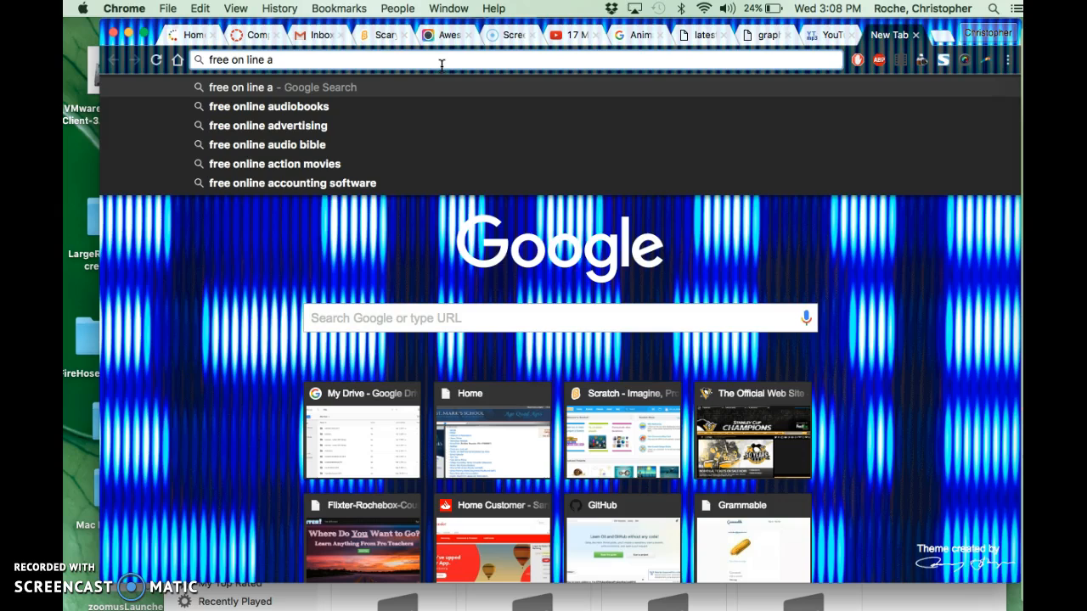
text(udion)
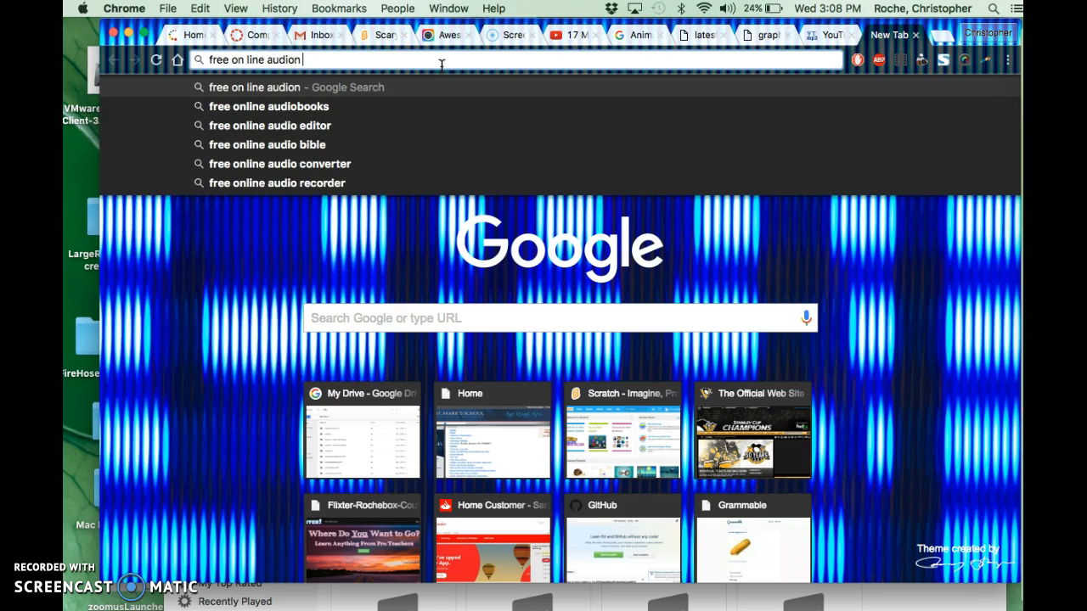
key(BackSpace)
text( ex)
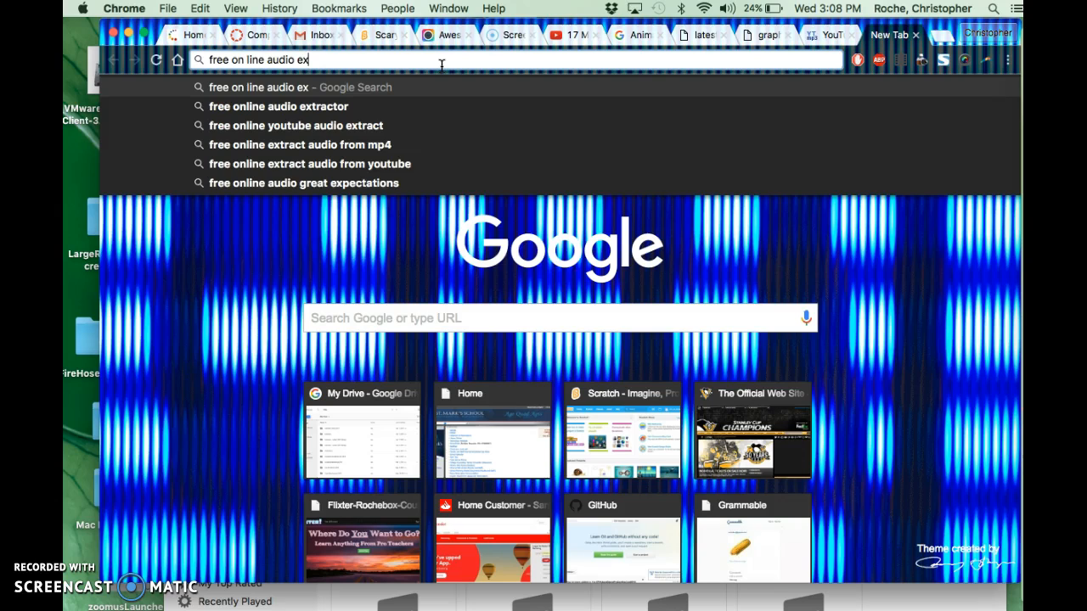
text(itor)
key(Return)
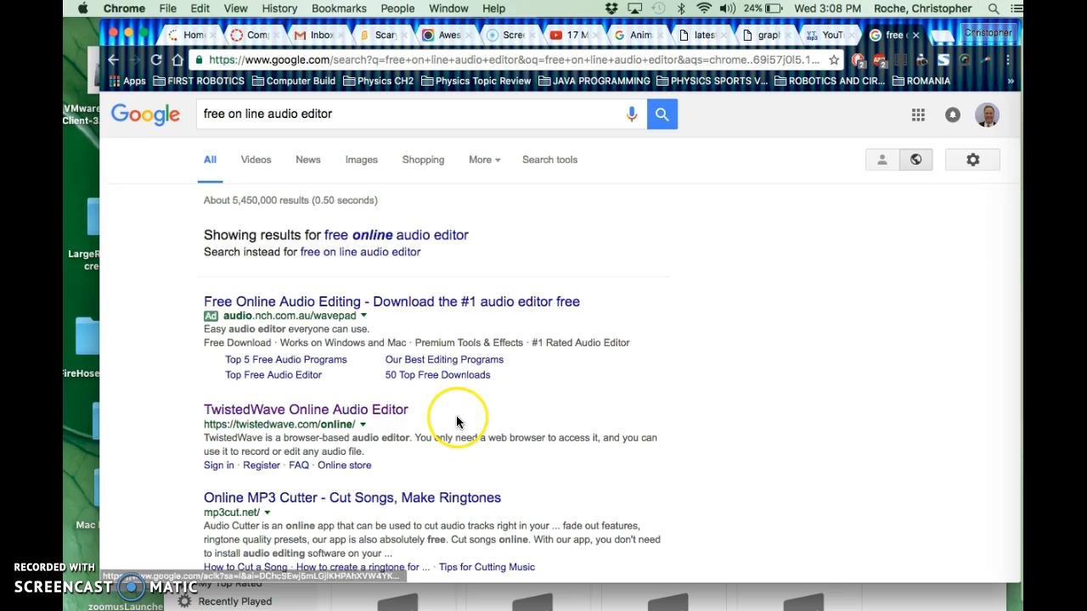
Step: Open the TwistedWave Online Audio Editor site from the results and look over its options for starting a file
scroll(456, 415, down, 2)
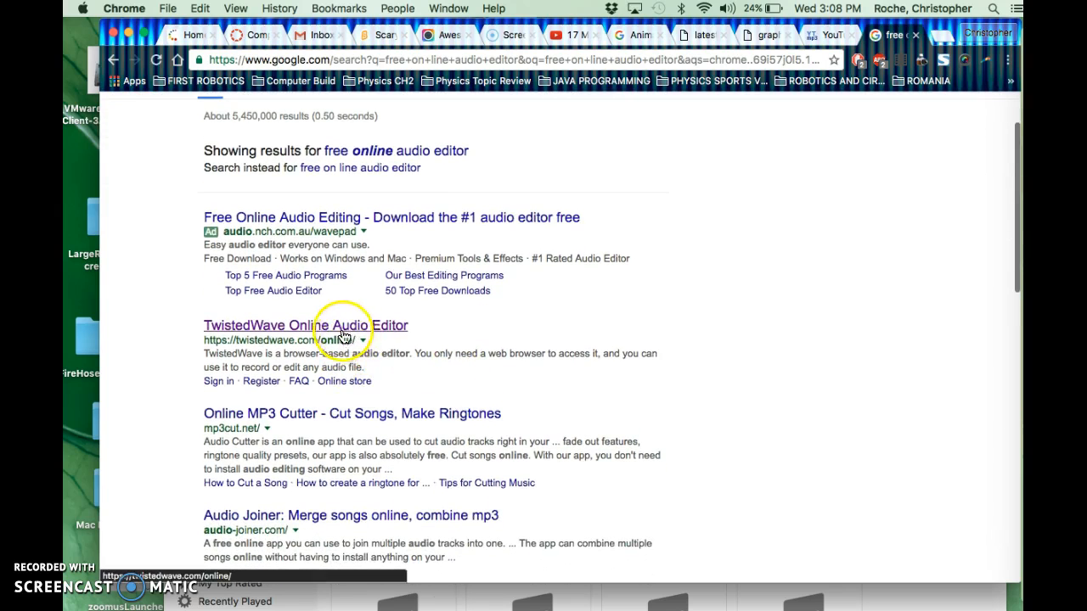
scroll(340, 335, down, 4)
click(316, 165)
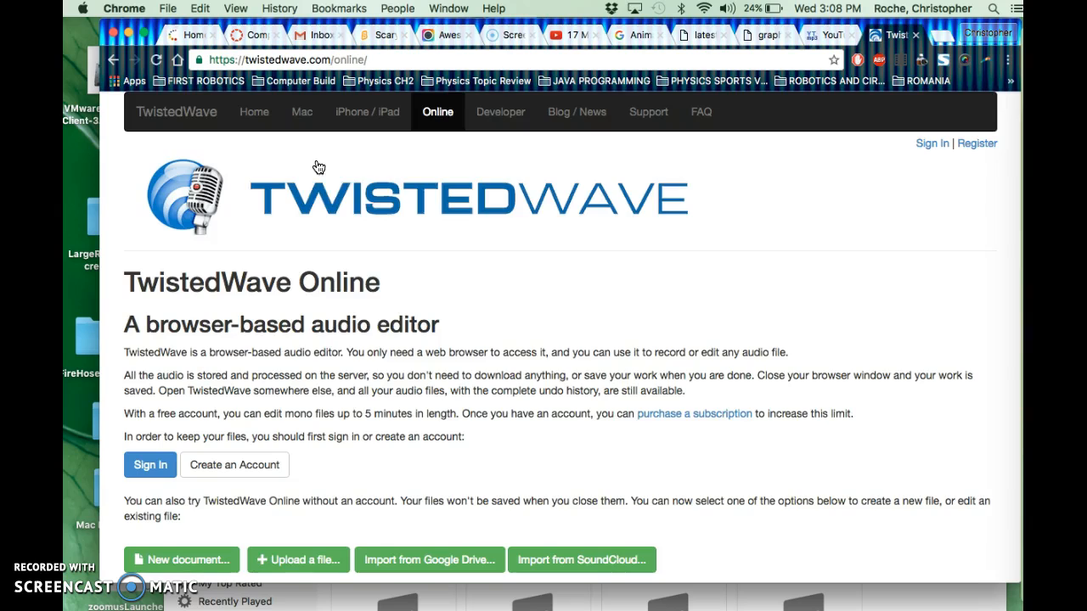
scroll(340, 305, down, 3)
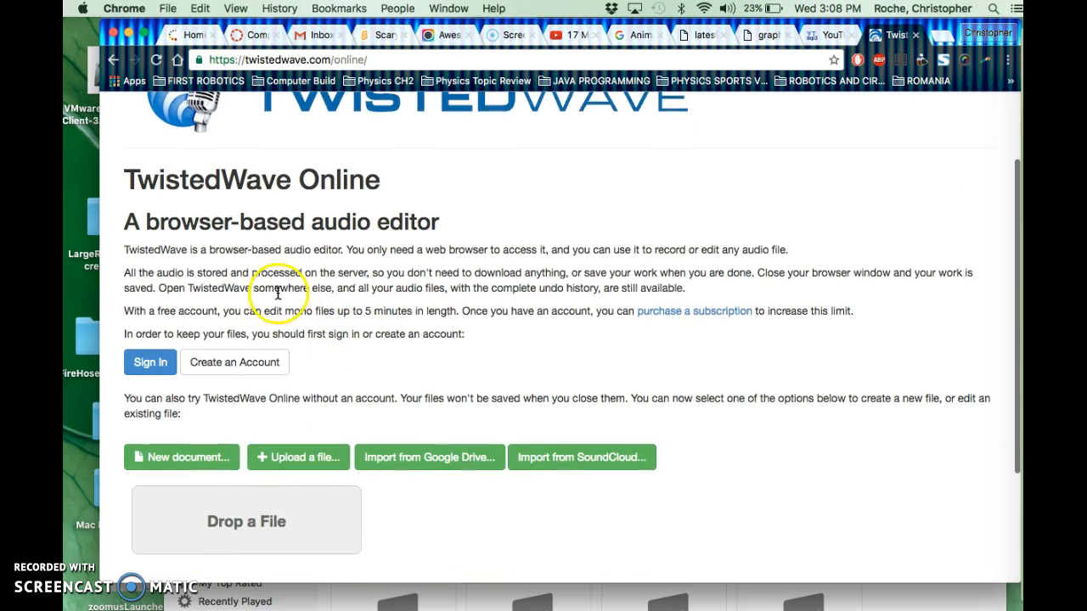
scroll(429, 285, up, 2)
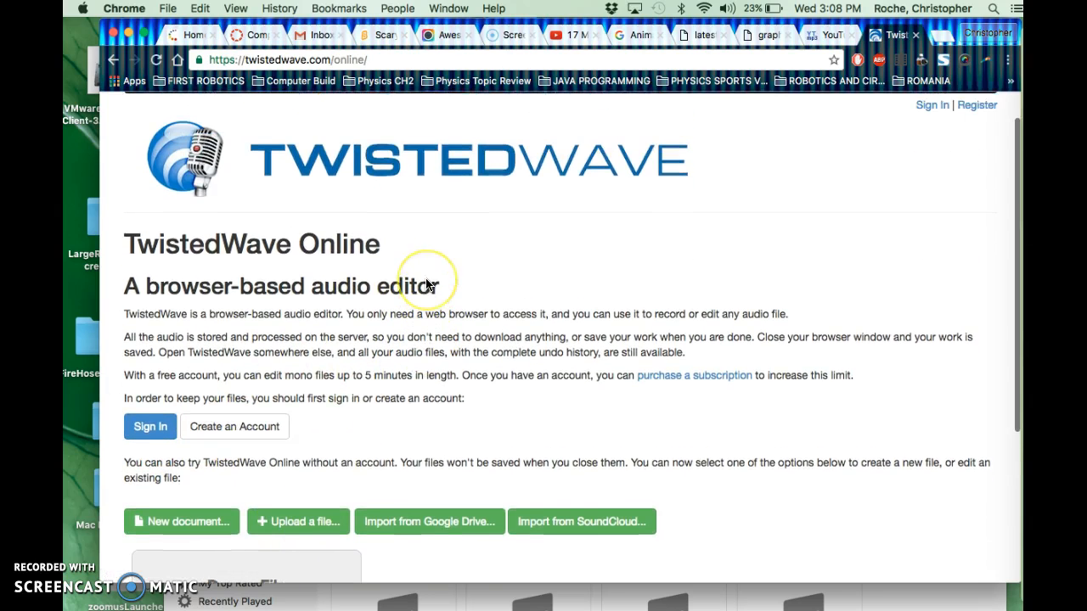
Step: Upload the file 17 Minute Halloween Horror .mp3 from the Longer Background Sounds folder inside Halloween sounds on the Desktop
click(297, 526)
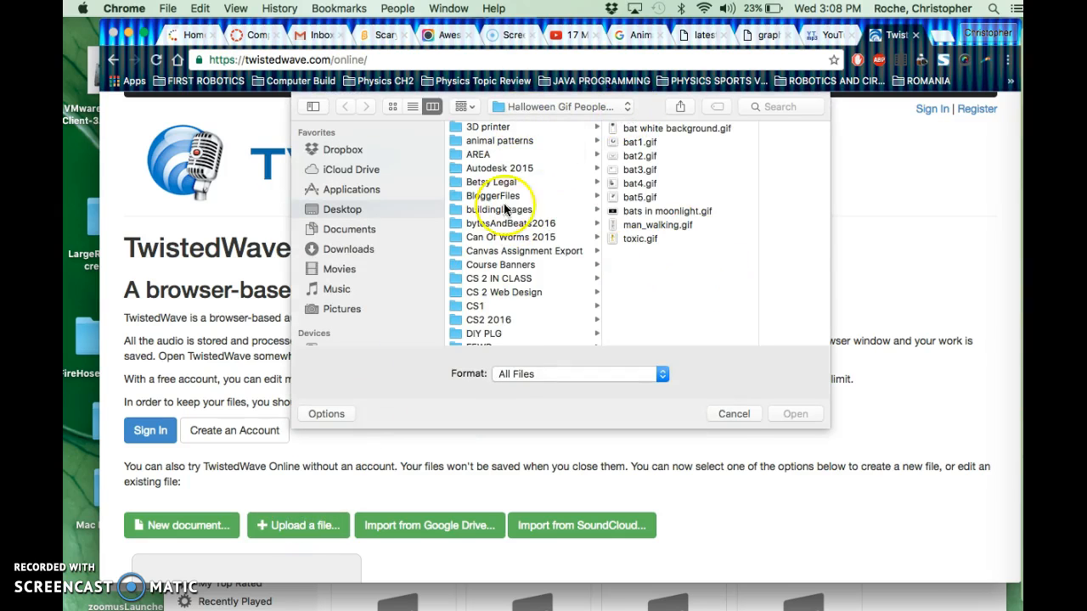
scroll(511, 241, down, 5)
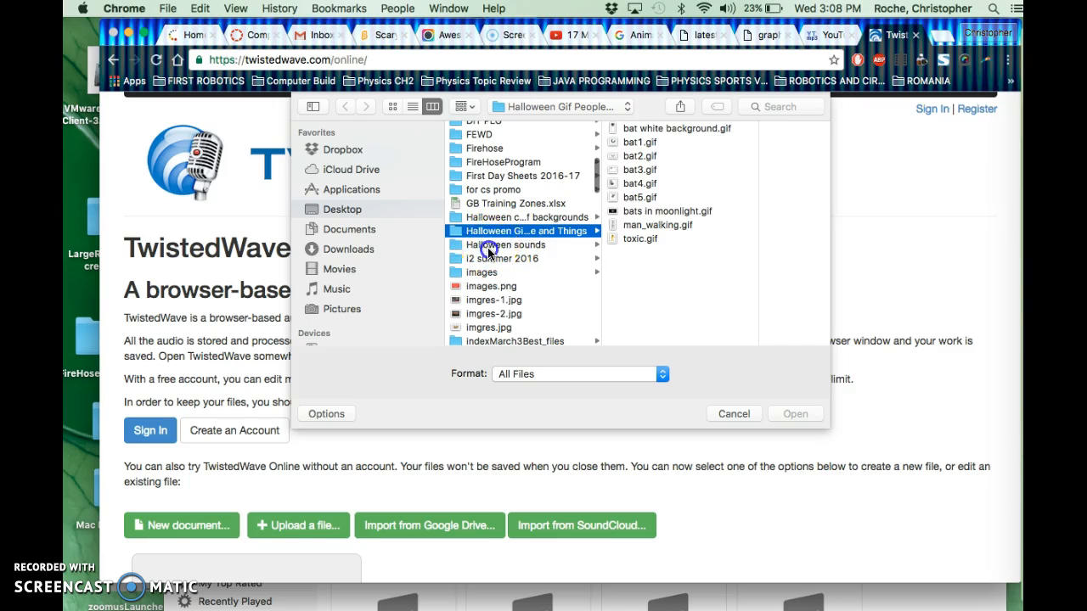
click(488, 246)
scroll(720, 287, down, 15)
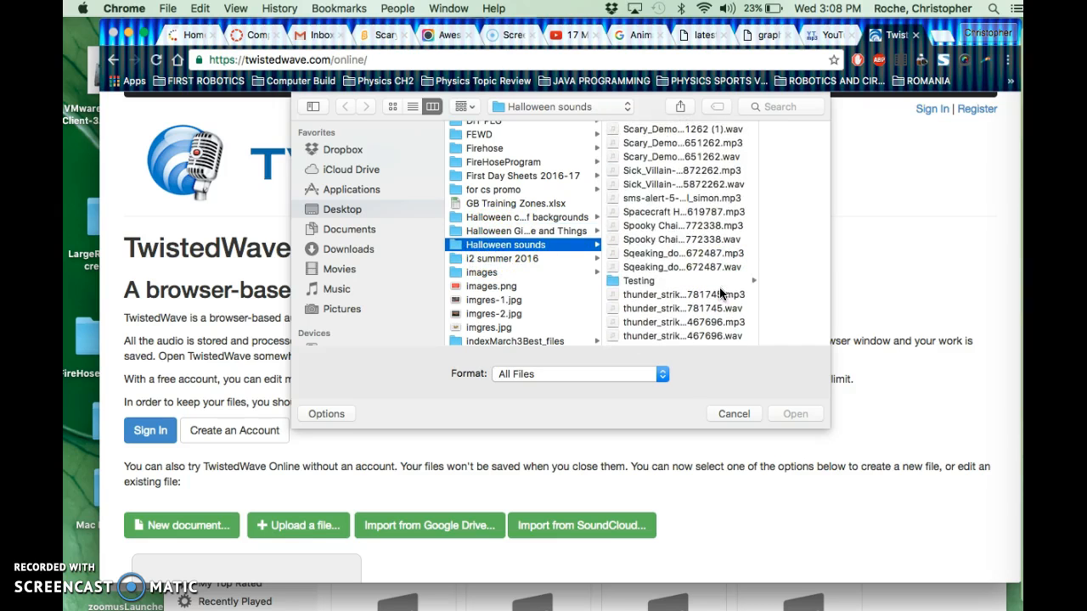
scroll(707, 296, up, 10)
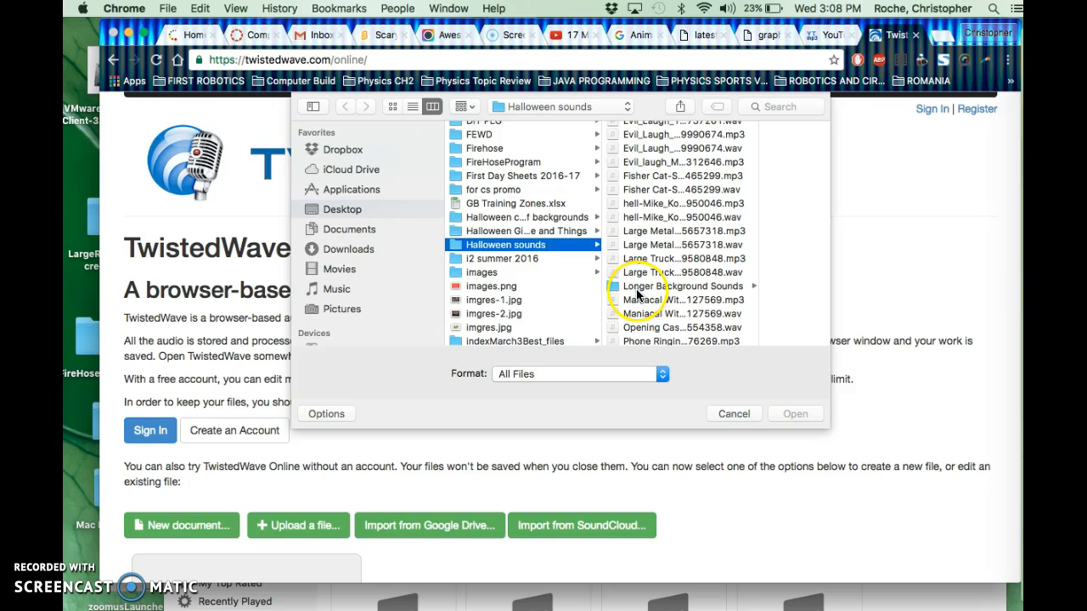
click(639, 286)
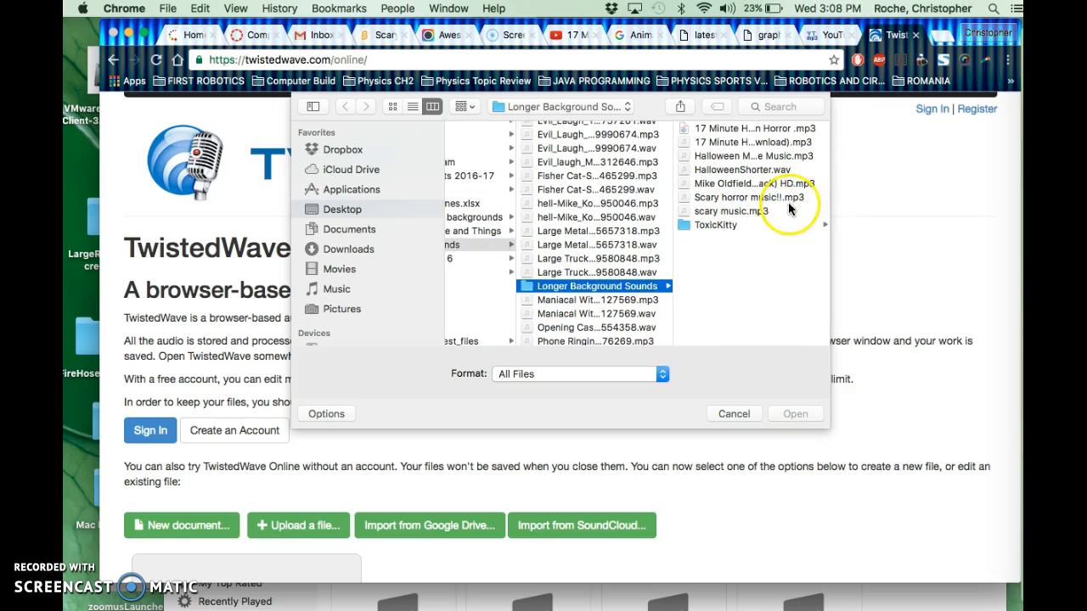
click(754, 128)
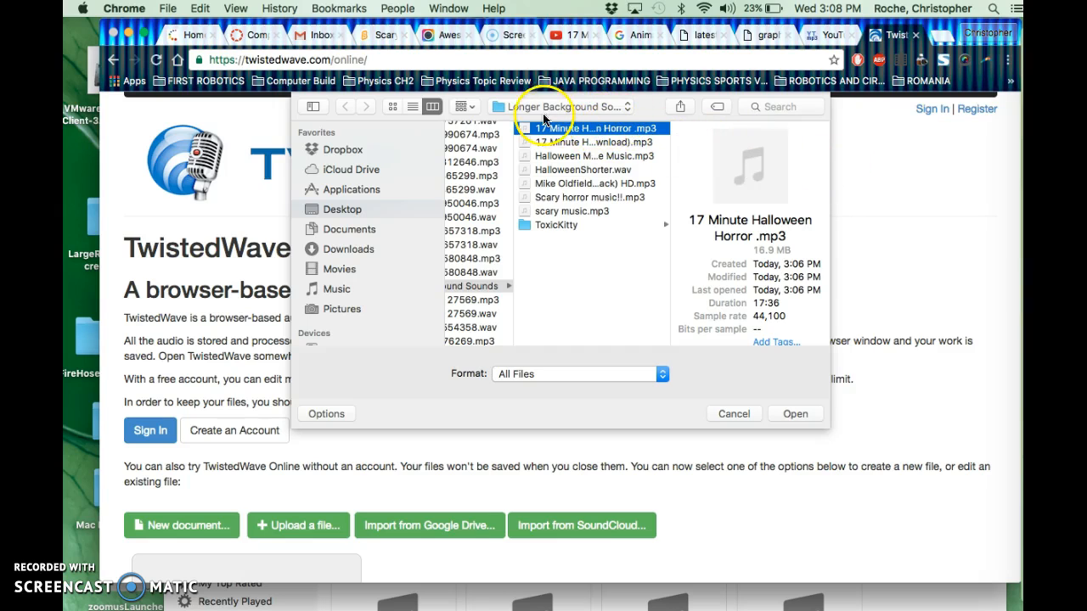
click(793, 414)
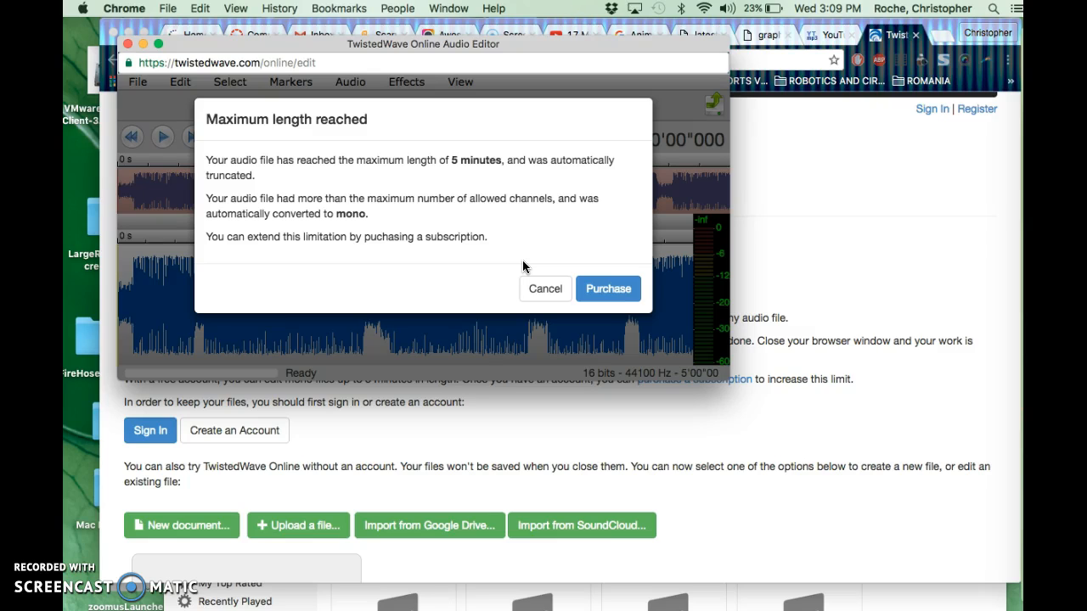
Step: Dismiss the maximum length notice without purchasing a subscription and enlarge the audio editor window
click(606, 293)
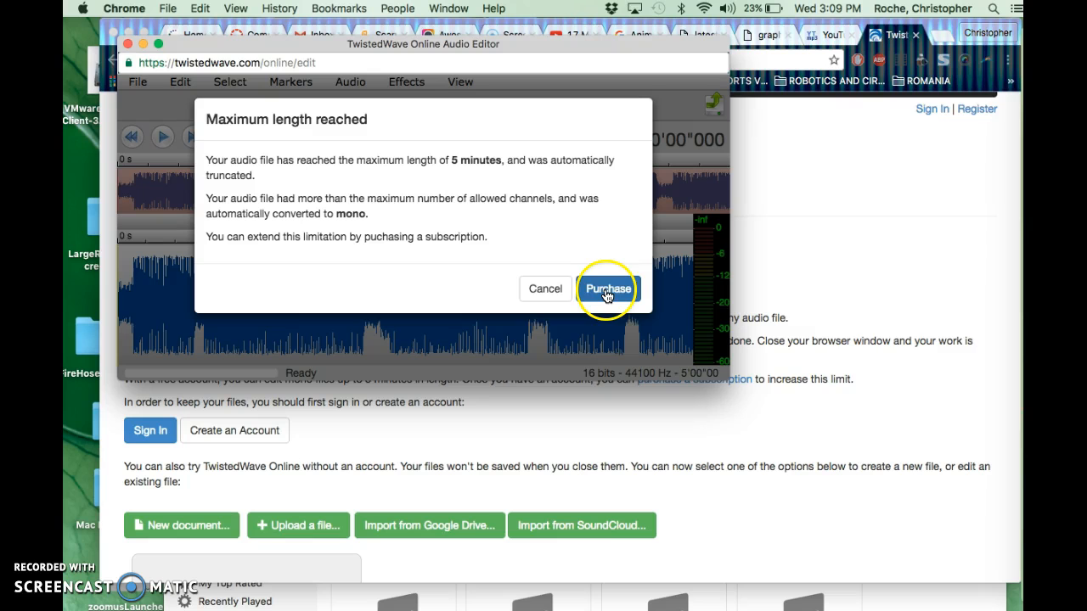
click(542, 289)
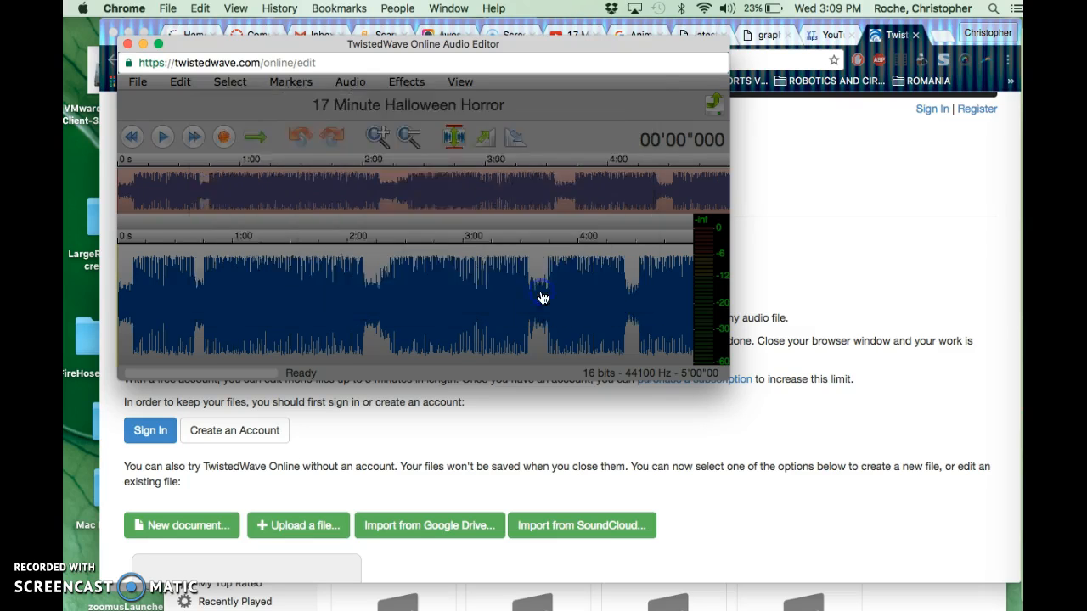
drag(728, 376, 1019, 561)
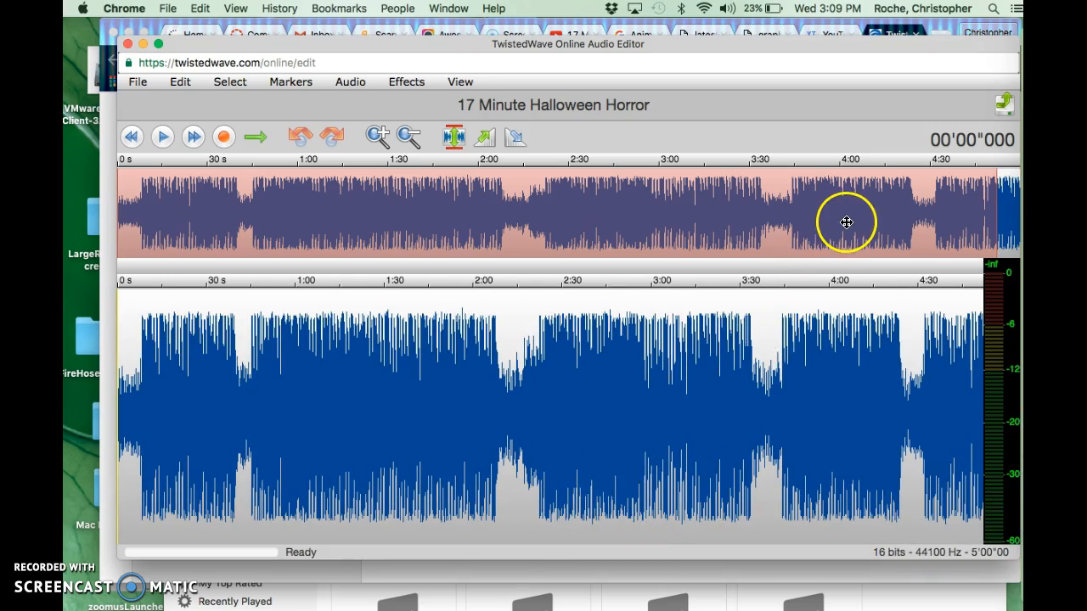
Step: Examine the track's waveform at different zoom levels, ending on the stretch from about 1:30 to 3:00
scroll(846, 222, up, 2)
scroll(845, 222, right, 2)
scroll(845, 223, down, 2)
scroll(845, 223, up, 2)
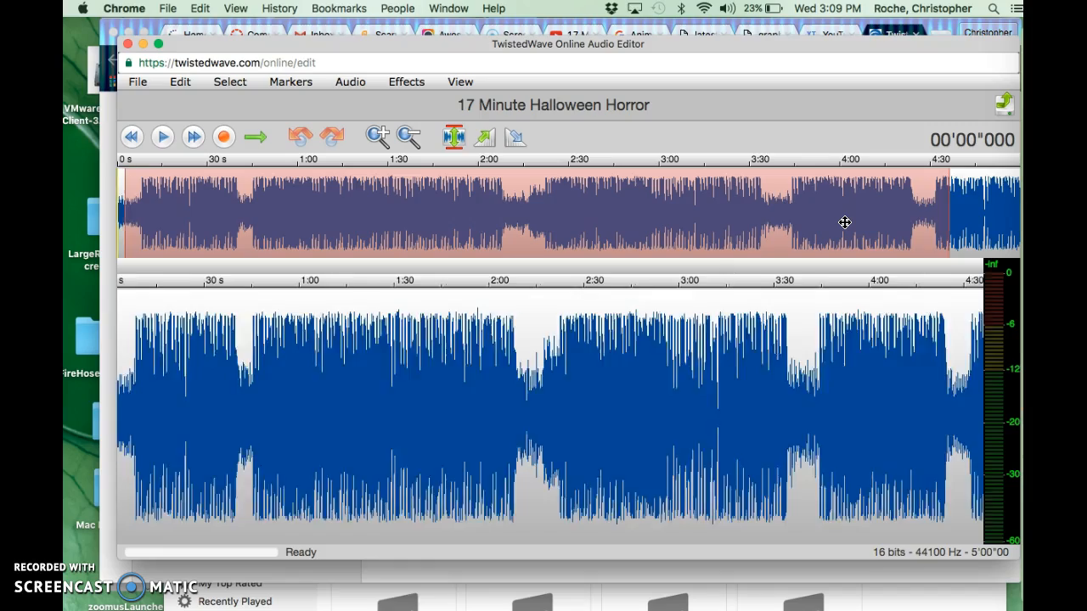
scroll(845, 222, up, 2)
scroll(845, 223, right, 3)
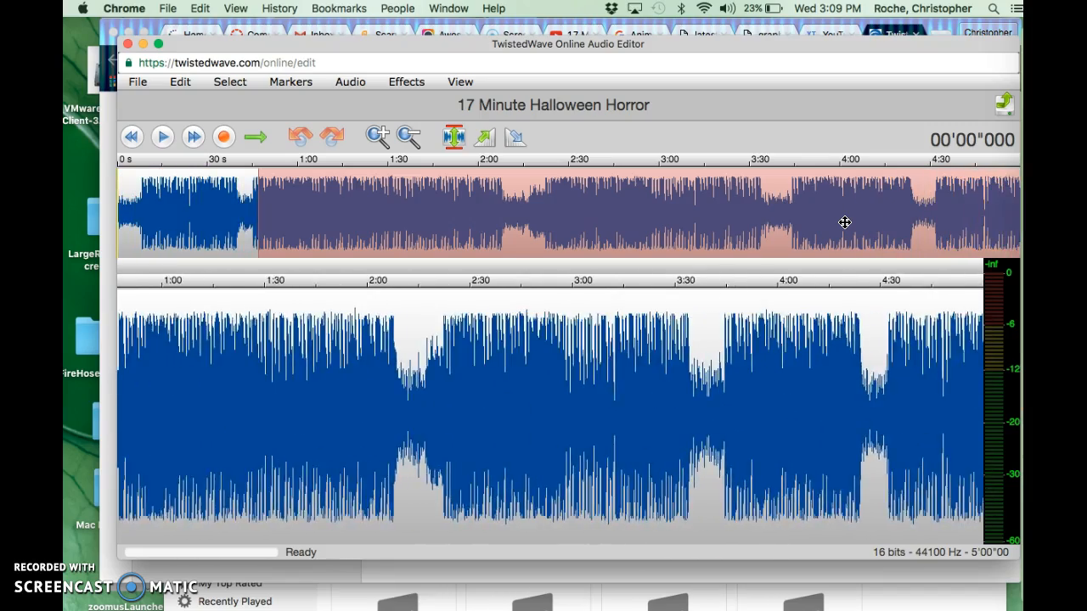
scroll(845, 223, left, 2)
scroll(845, 223, up, 1)
scroll(845, 223, right, 3)
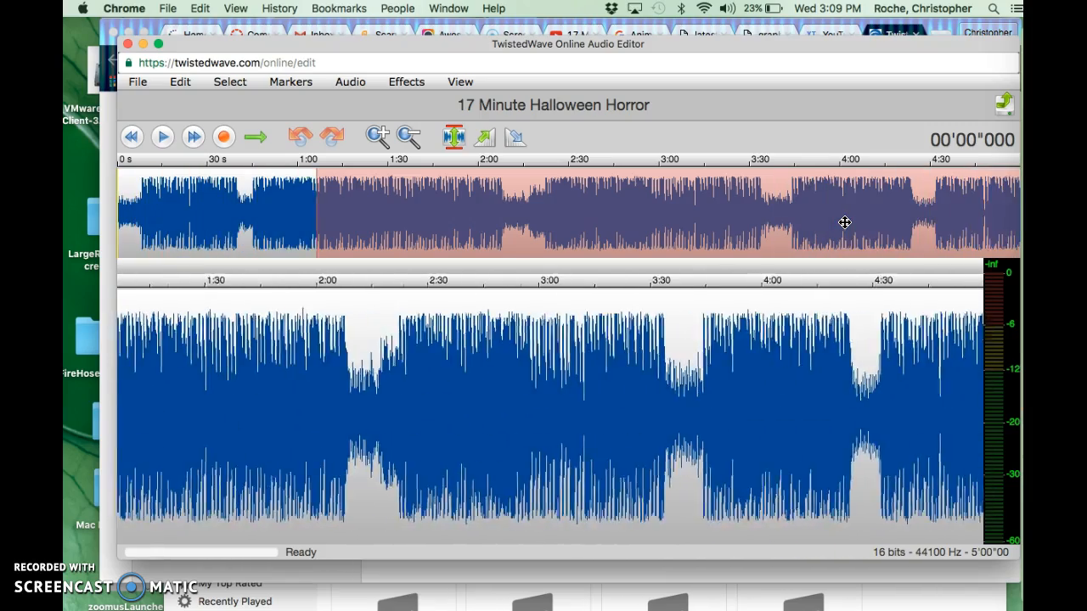
scroll(845, 223, left, 3)
scroll(845, 222, up, 1)
scroll(845, 222, right, 4)
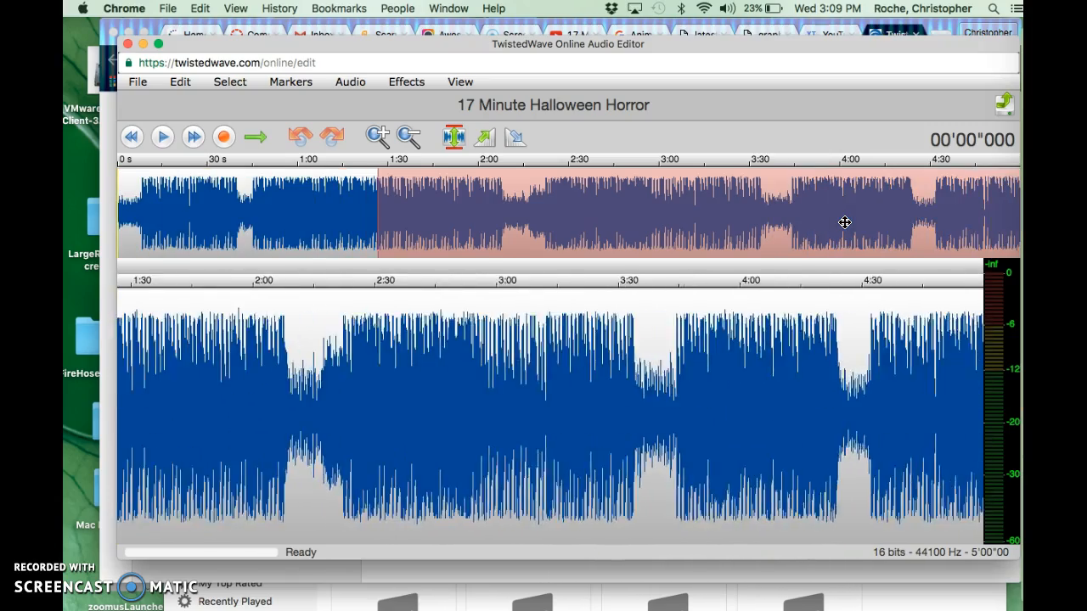
scroll(845, 222, up, 3)
scroll(845, 222, left, 3)
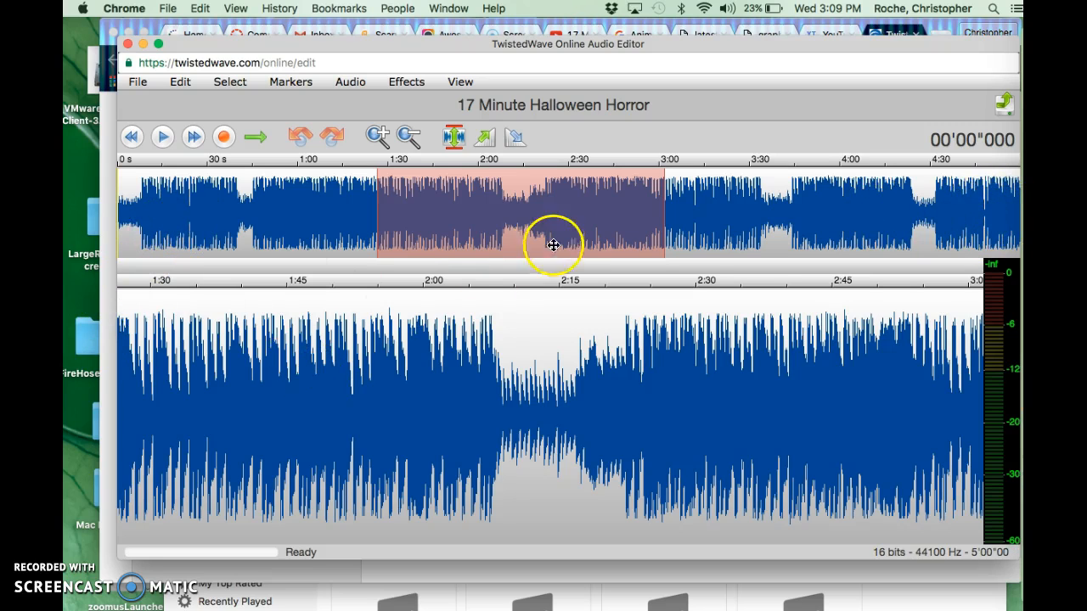
Step: Examine the earlier parts of the waveform in detail, moving back to the stretch from about 6 to 54 seconds
drag(543, 215, 542, 215)
scroll(542, 215, left, 5)
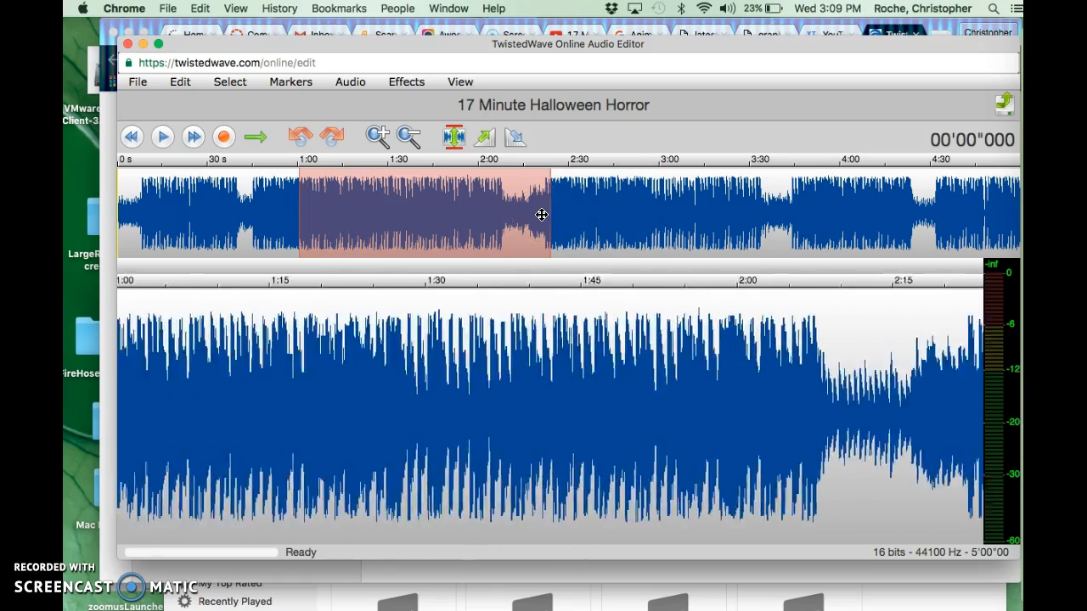
scroll(541, 215, left, 6)
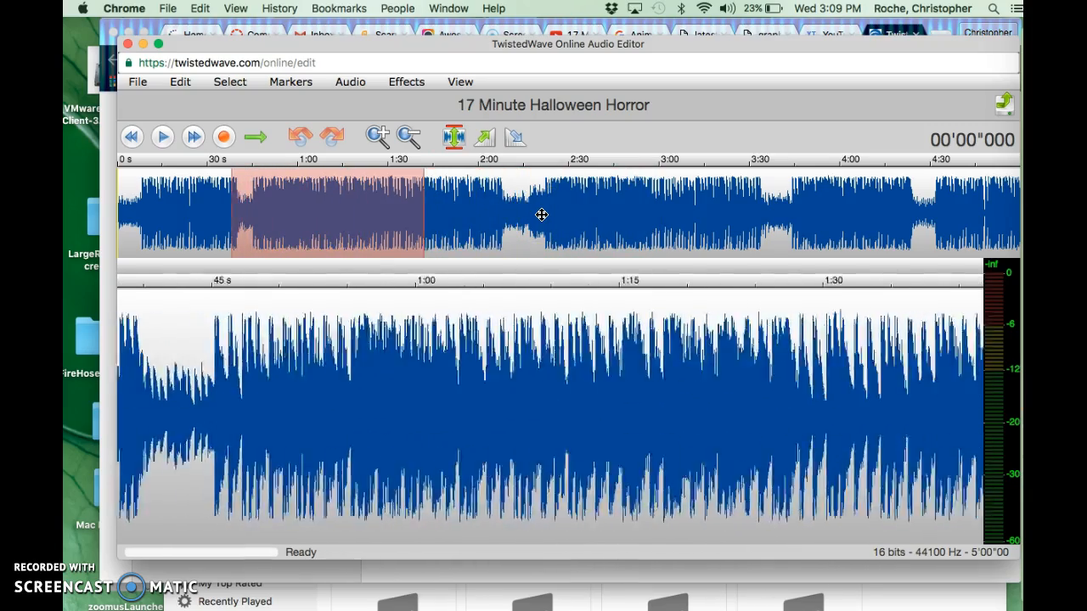
click(215, 207)
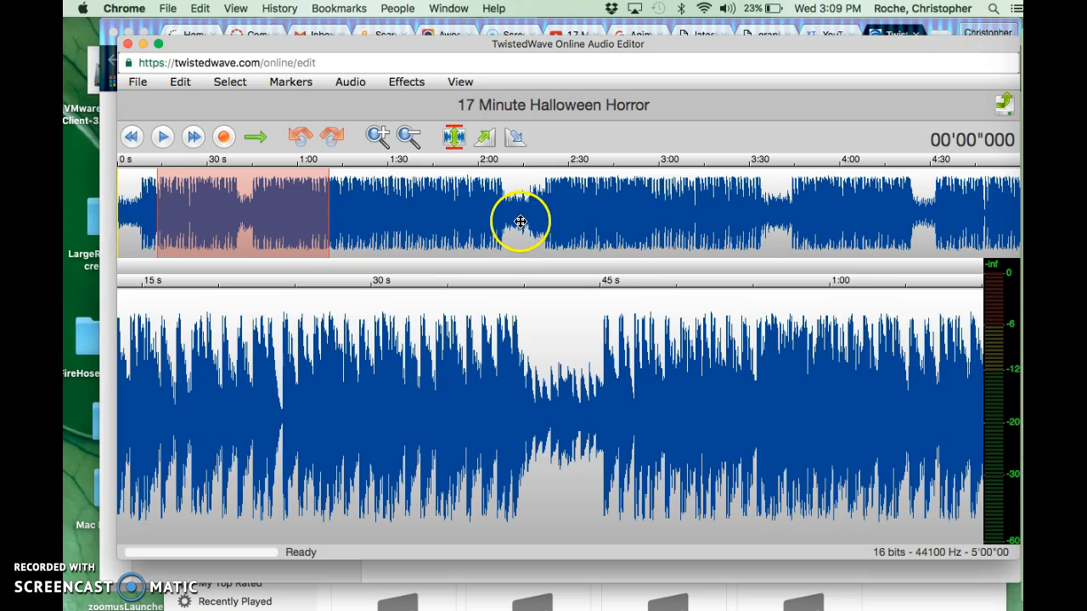
click(296, 207)
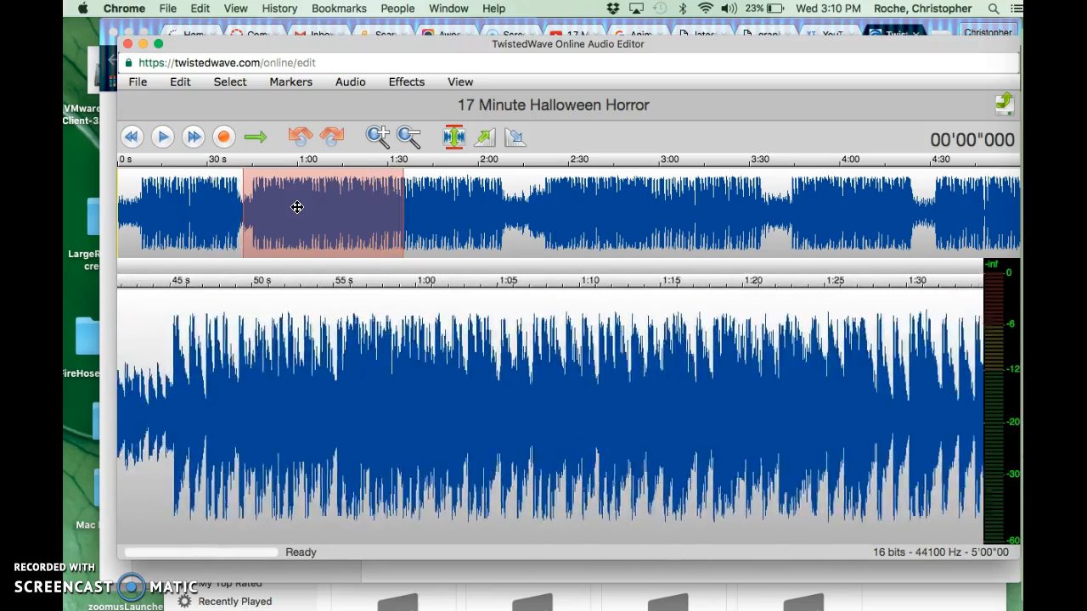
scroll(297, 208, left, 6)
scroll(297, 208, left, 3)
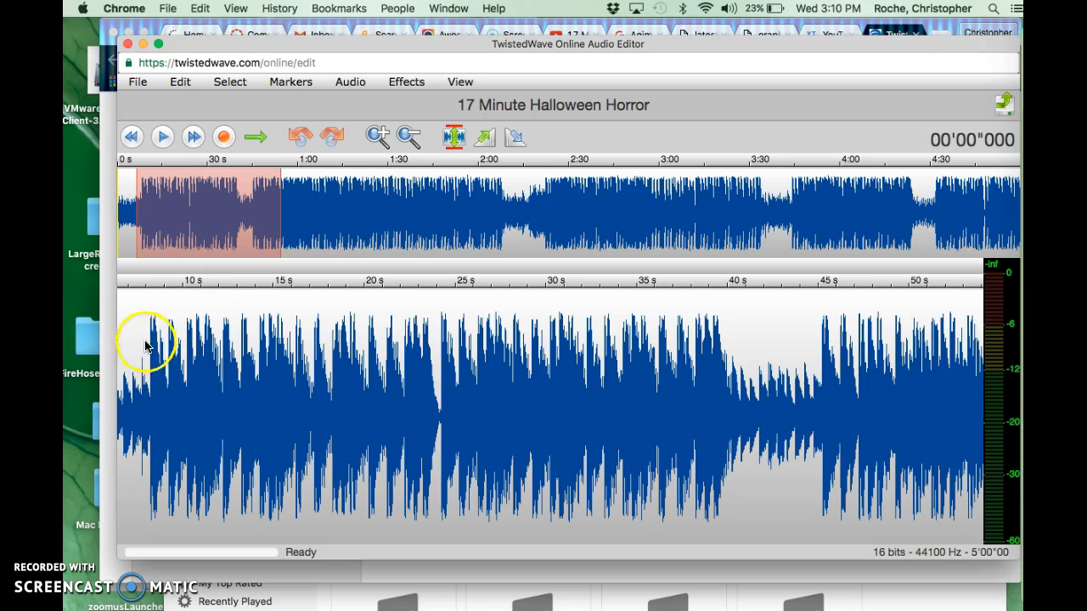
Step: Delete the audio from about 2:14 in the second quiet passage through to the end of the track
click(528, 207)
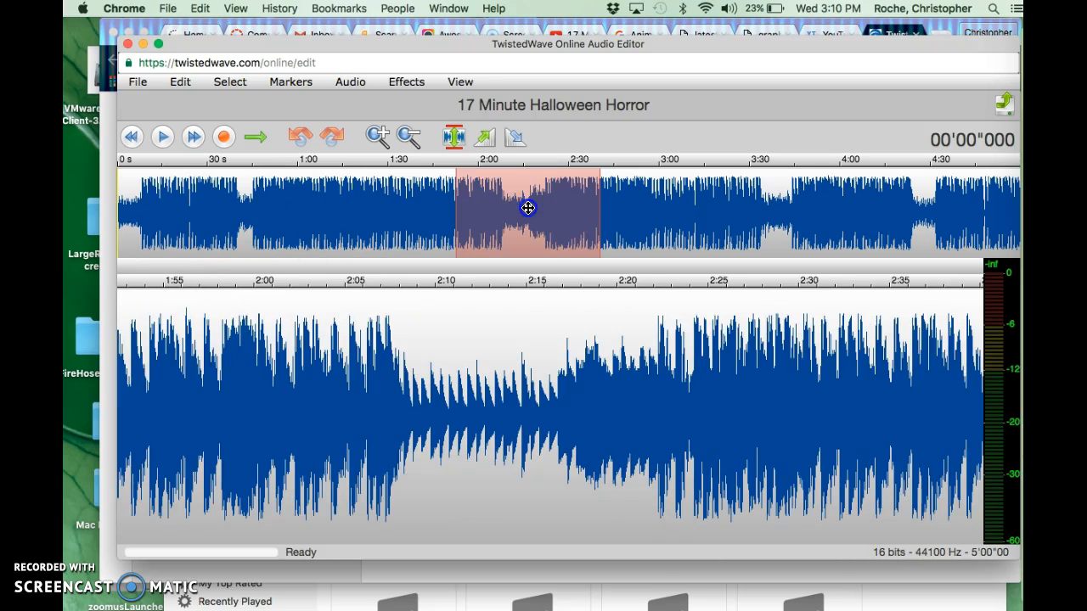
drag(527, 207, 636, 212)
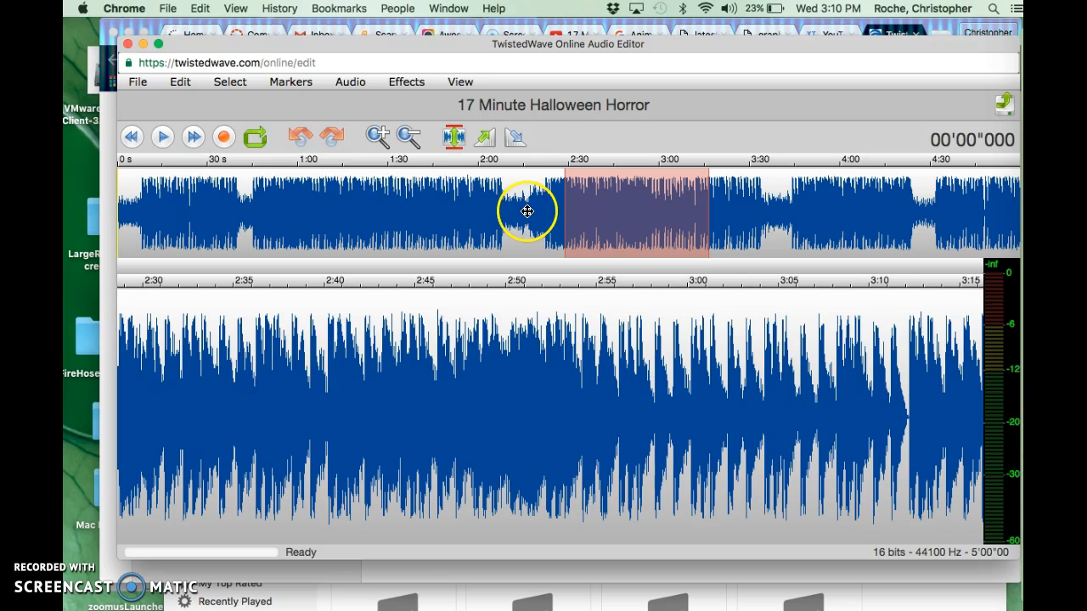
drag(536, 216, 574, 231)
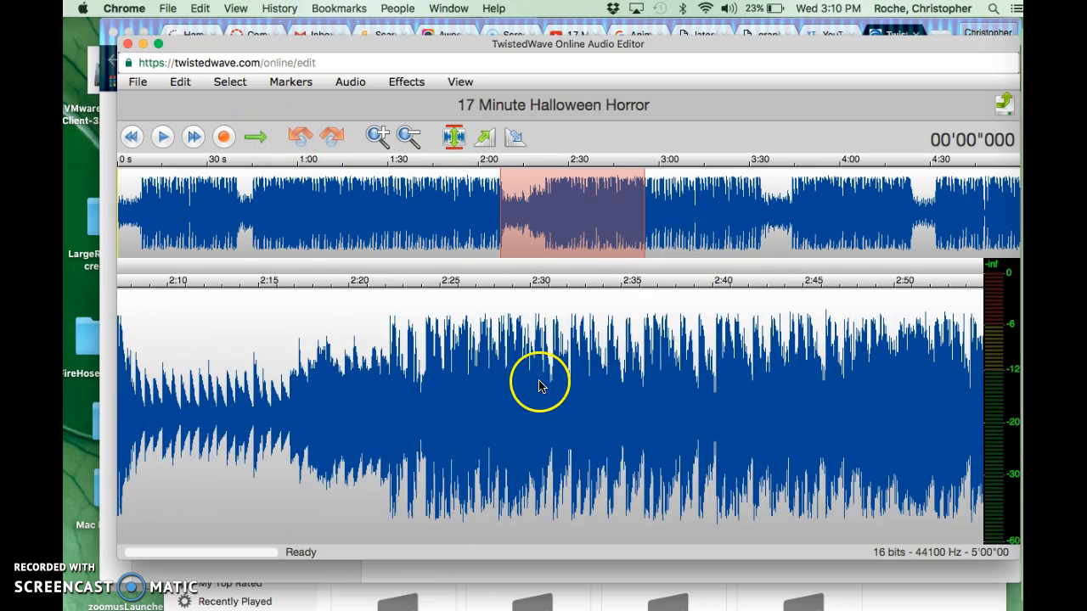
scroll(538, 381, left, 1)
scroll(539, 381, up, 2)
scroll(534, 382, down, 10)
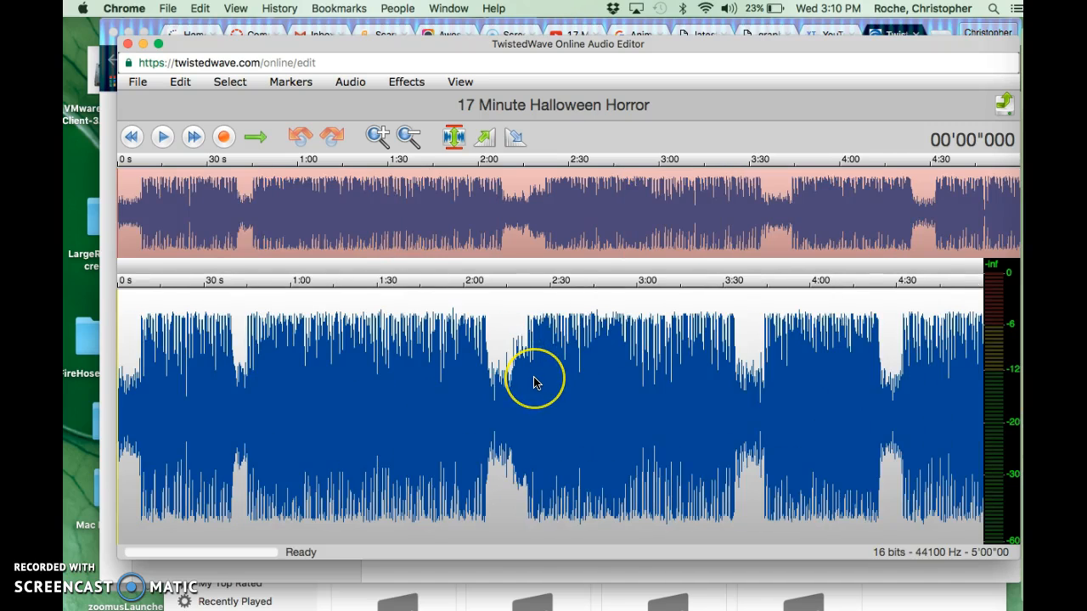
drag(503, 382, 985, 420)
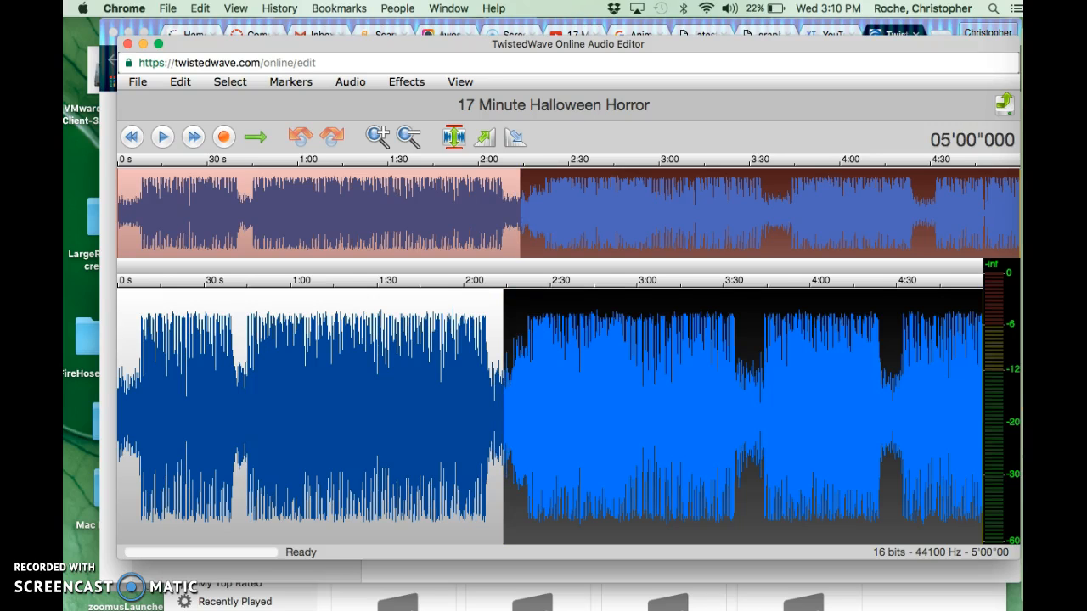
key(BackSpace)
Step: Examine the shortened track's waveform at different zoom levels, ending on a view of the whole track
scroll(716, 453, up, 2)
scroll(715, 453, down, 2)
scroll(713, 453, up, 2)
scroll(713, 454, right, 3)
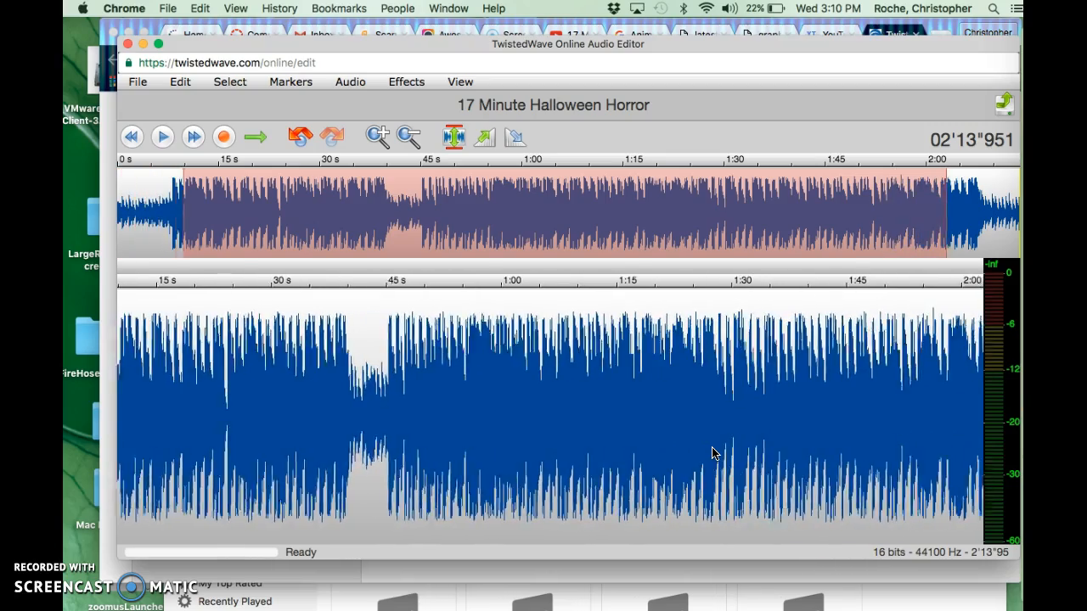
click(831, 499)
scroll(929, 461, left, 5)
scroll(929, 461, up, 2)
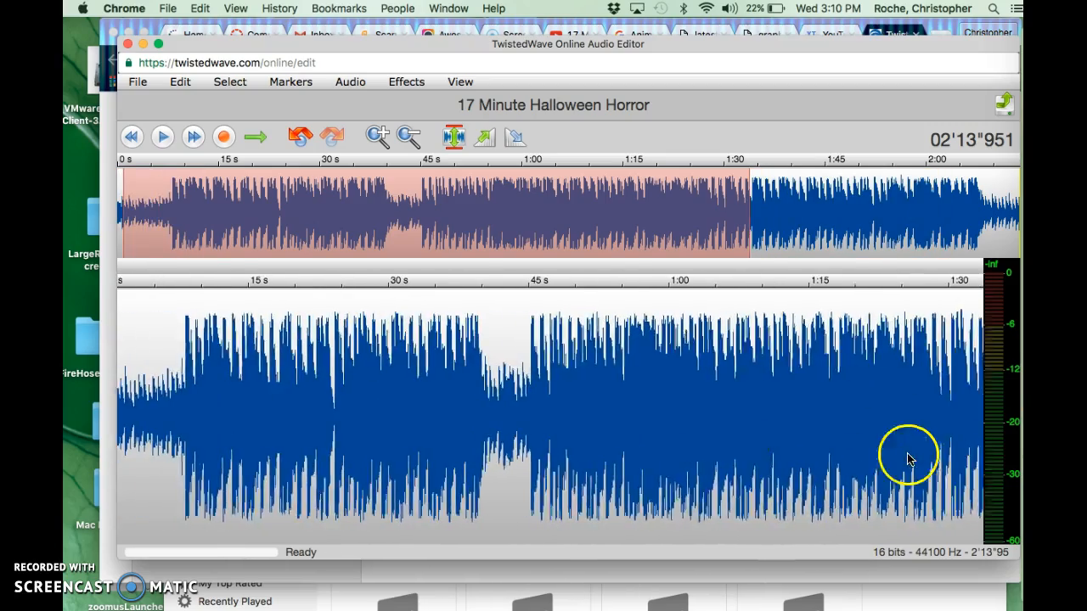
scroll(134, 431, right, 1)
scroll(134, 431, left, 1)
scroll(134, 431, up, 1)
scroll(134, 432, down, 4)
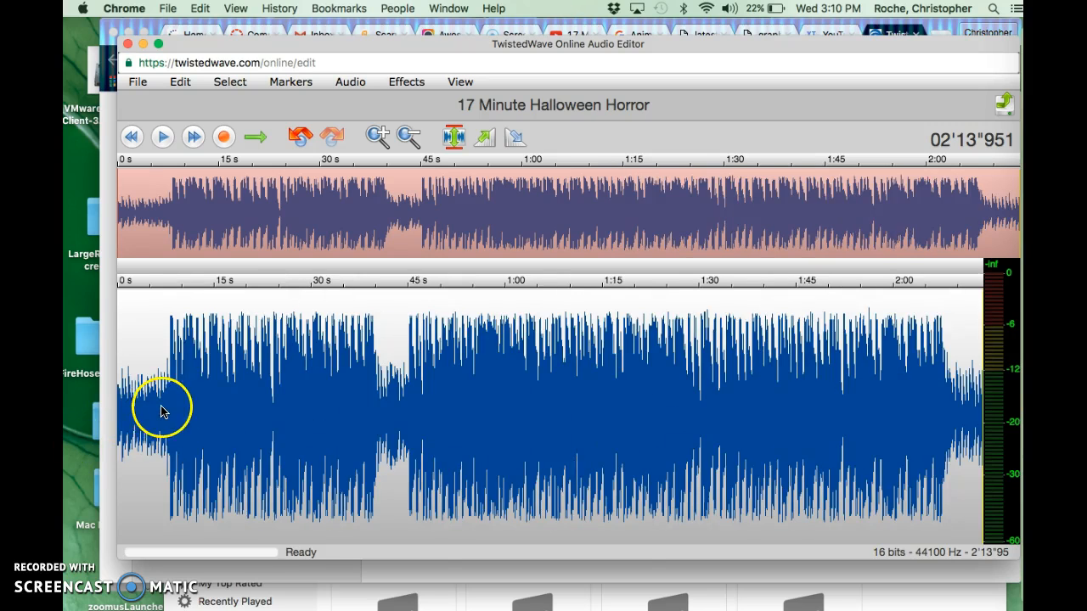
Step: Trim about 2.7 seconds from the start of the track and about 1.7 seconds from its end
drag(136, 416, 80, 410)
key(BackSpace)
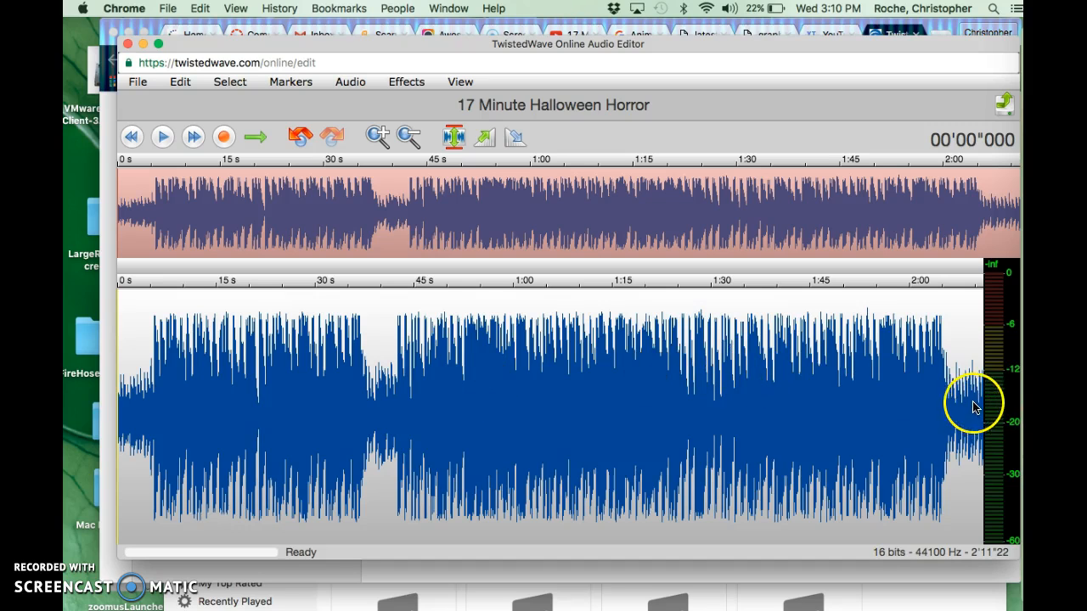
click(993, 410)
drag(971, 413, 1010, 413)
key(BackSpace)
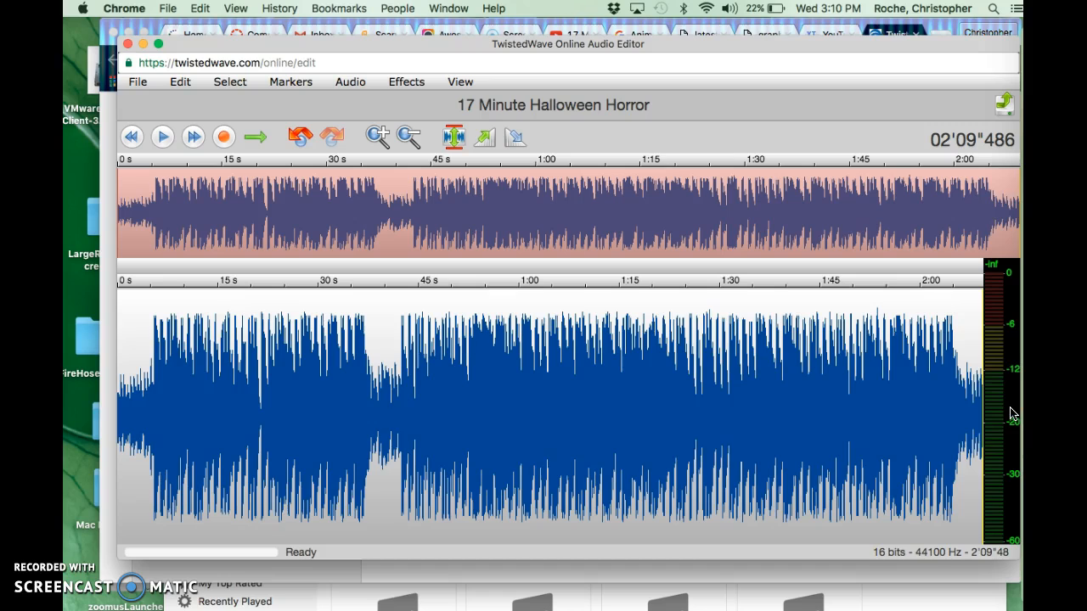
Step: Listen to the trimmed track from about 2.7 seconds in, pause it, and place the playback cursor at about 2:02
click(136, 353)
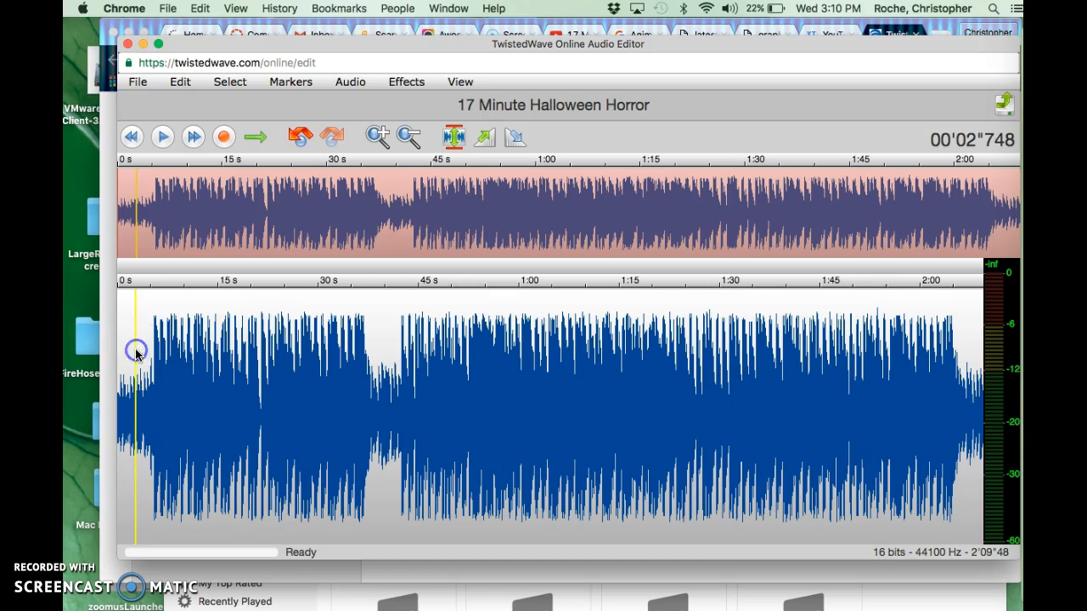
click(163, 138)
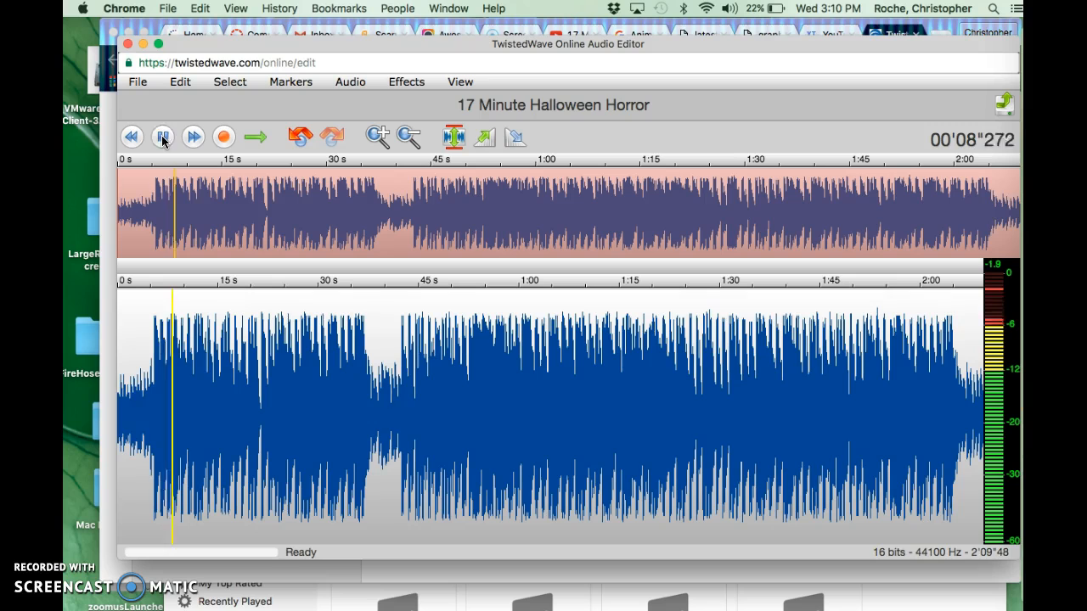
click(163, 138)
click(130, 408)
drag(136, 408, 835, 482)
click(930, 461)
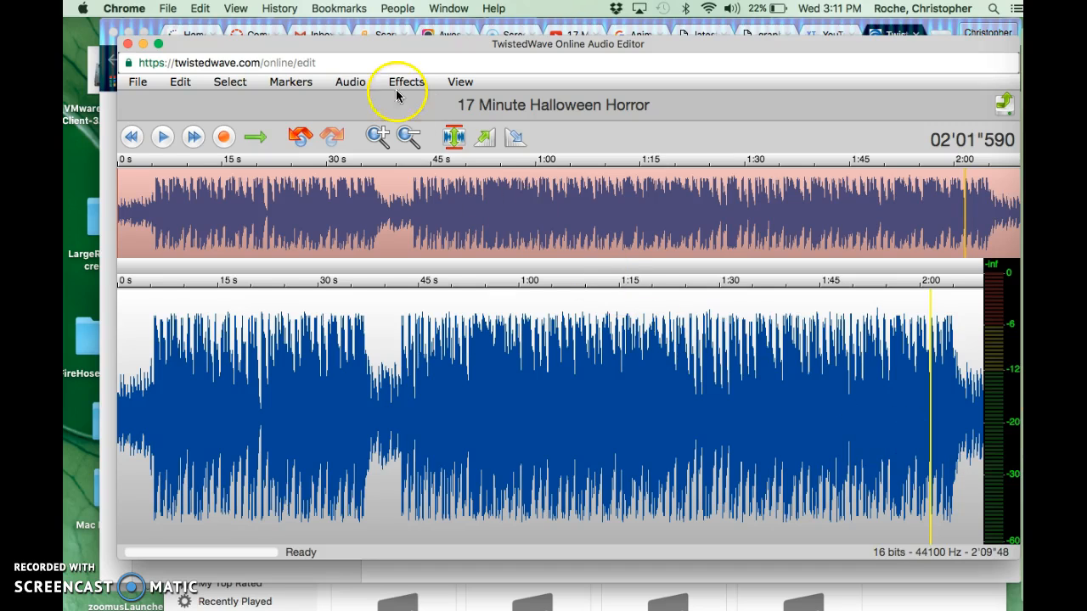
click(165, 144)
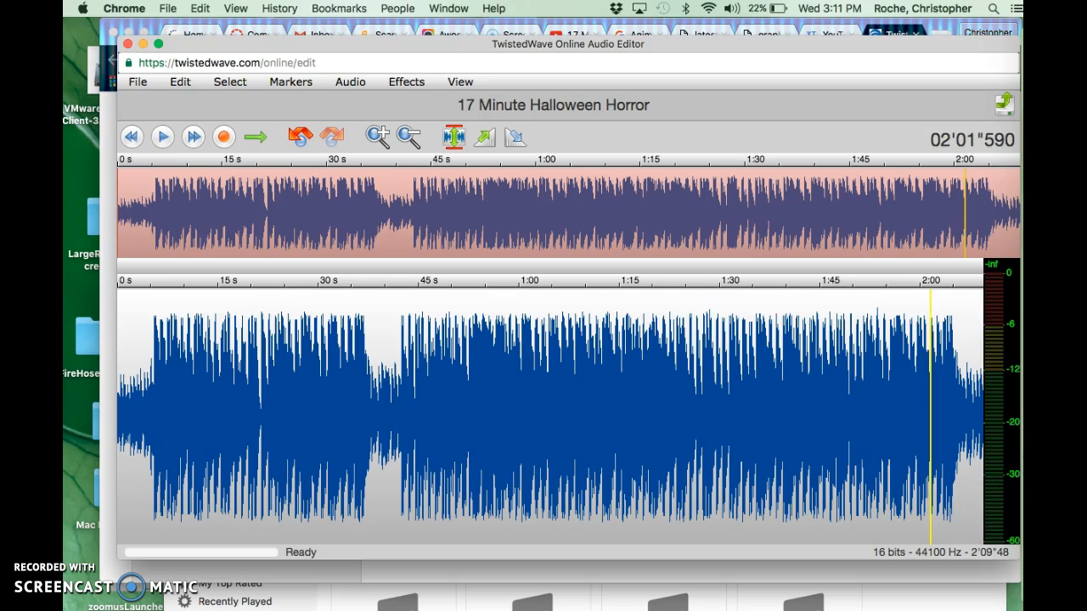
Step: Export the track as WAVE audio titled Short Halloween Music and save it in the Longer Background Sounds folder
click(137, 81)
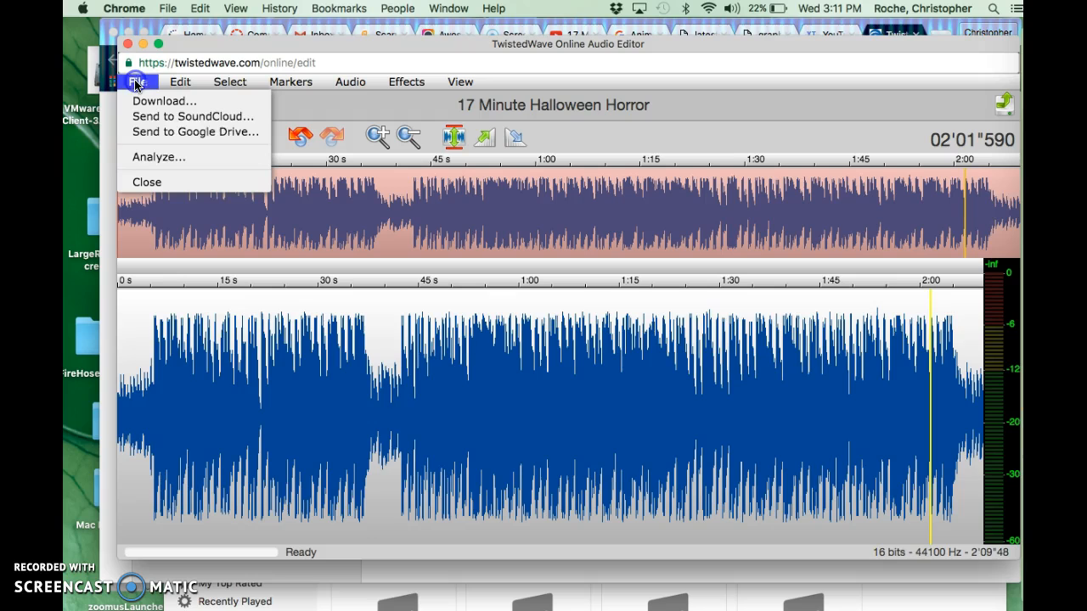
click(159, 101)
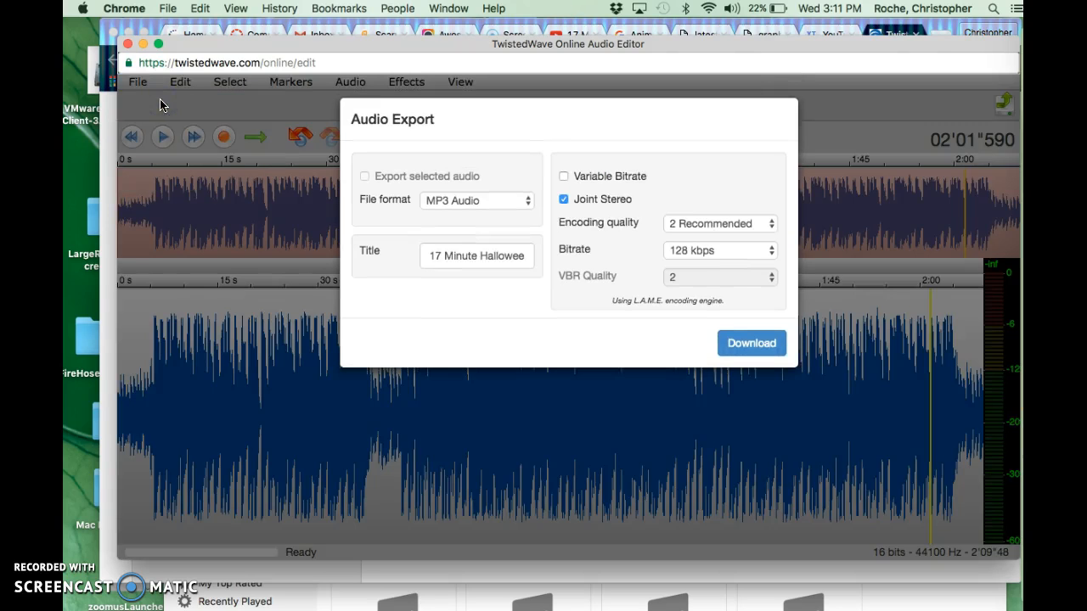
click(526, 202)
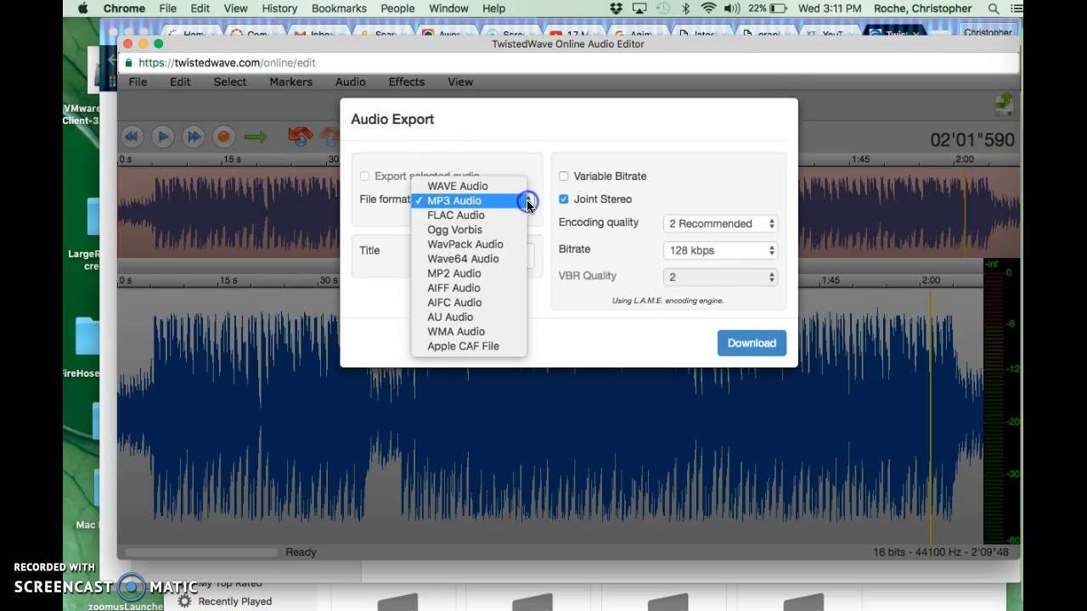
click(510, 186)
click(529, 256)
drag(529, 256, 383, 256)
key(BackSpace)
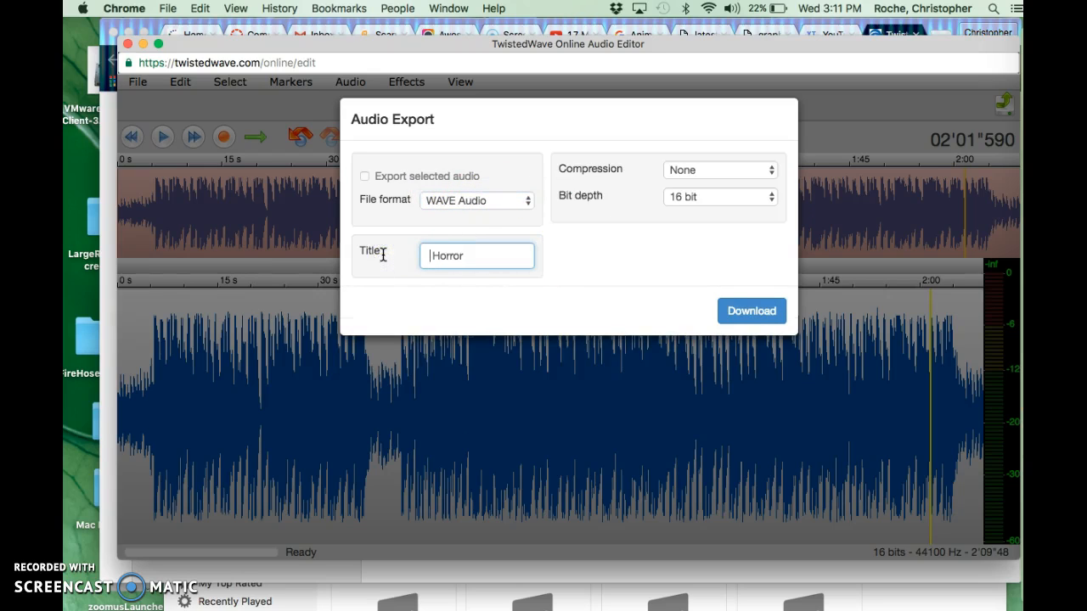
click(474, 257)
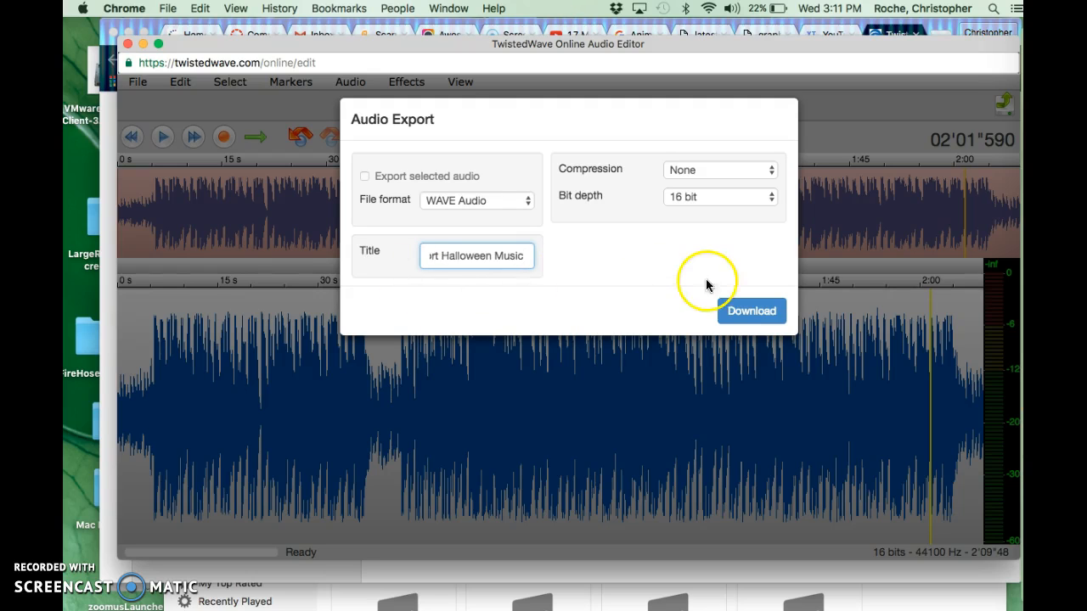
click(753, 311)
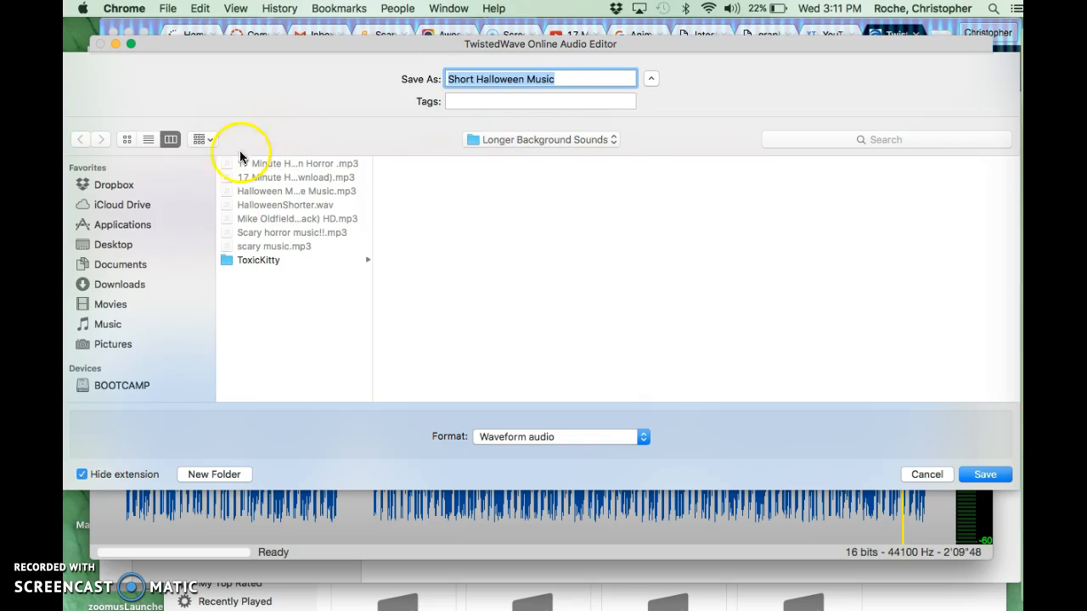
click(985, 474)
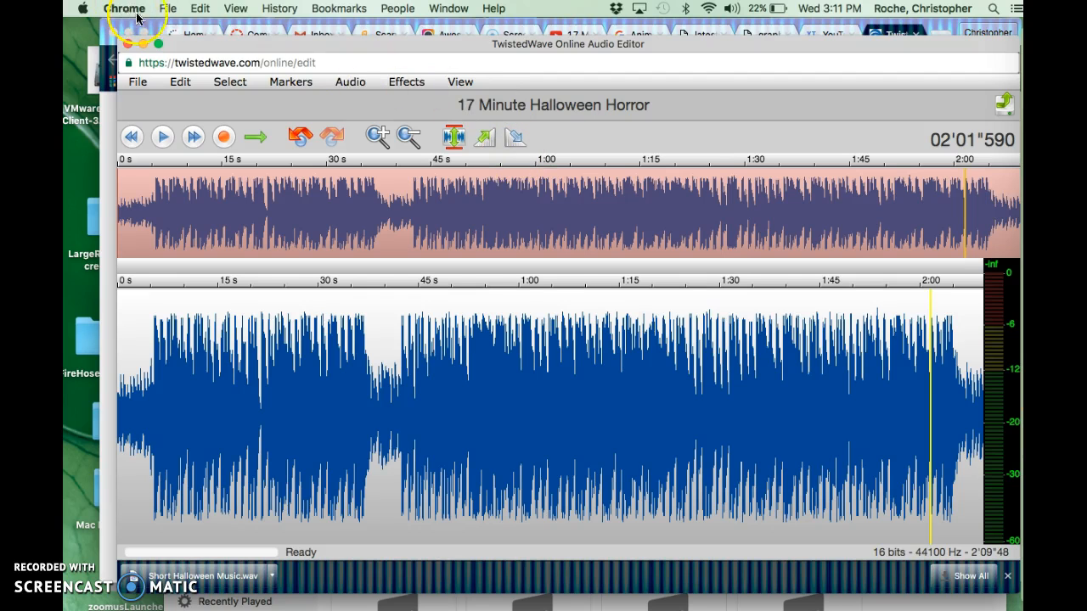
Step: Move the audio editor window out of the way, switch to the Scratch project and open the Stage's sounds
drag(215, 49, 218, 229)
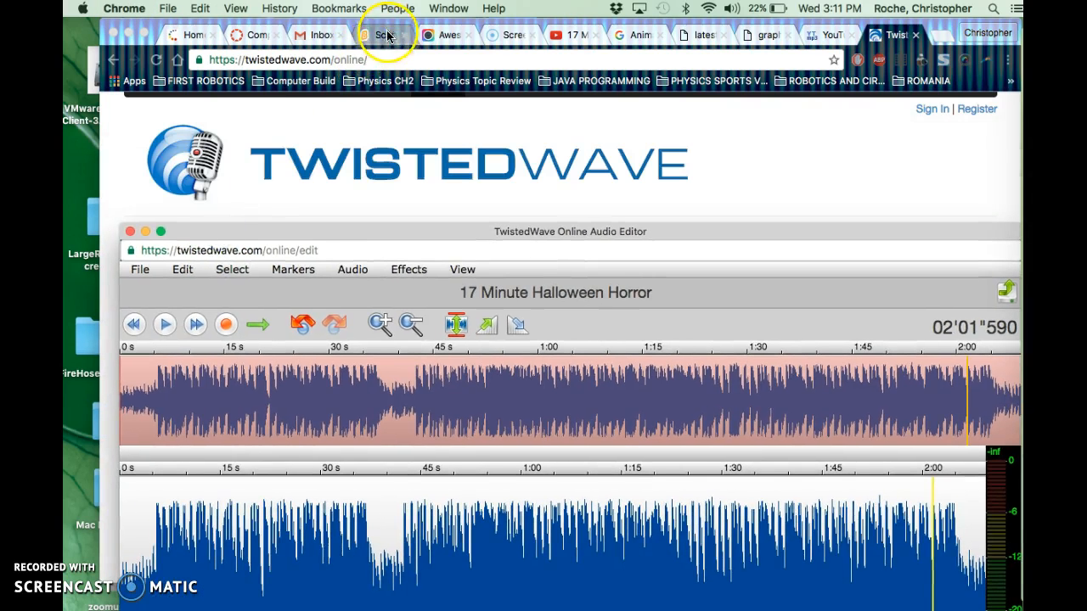
click(387, 34)
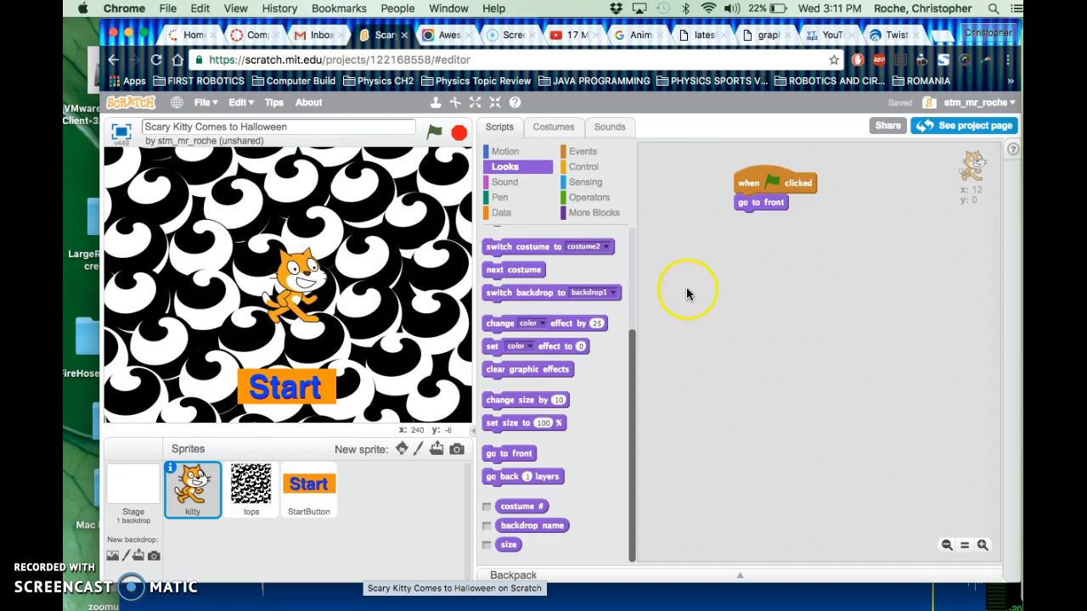
click(134, 495)
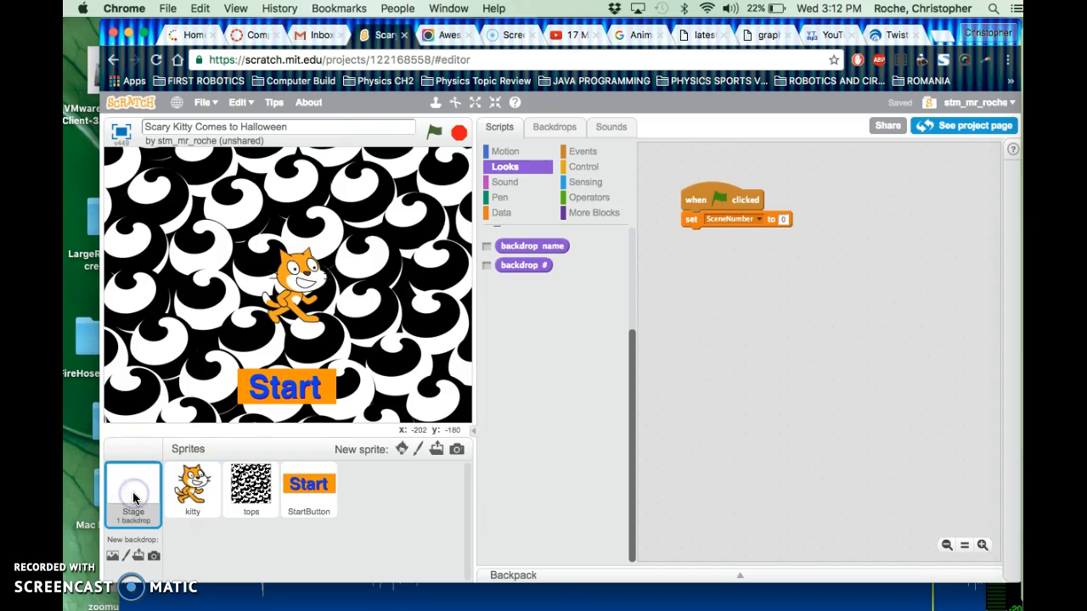
click(613, 128)
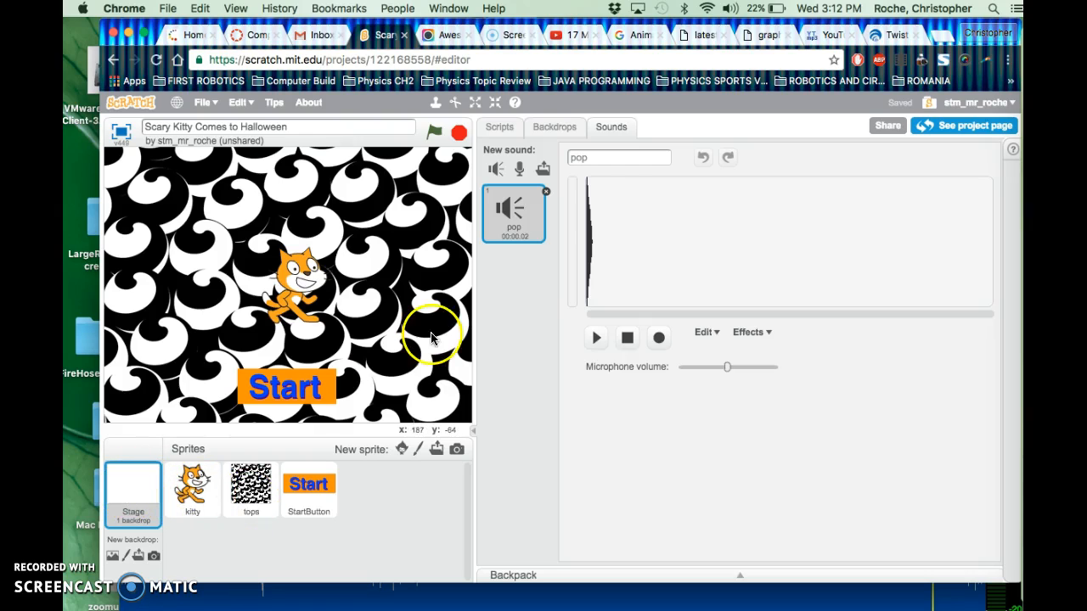
Step: Upload Short Halloween Music.wav from the Longer Background Sounds folder as a new Stage sound
click(543, 173)
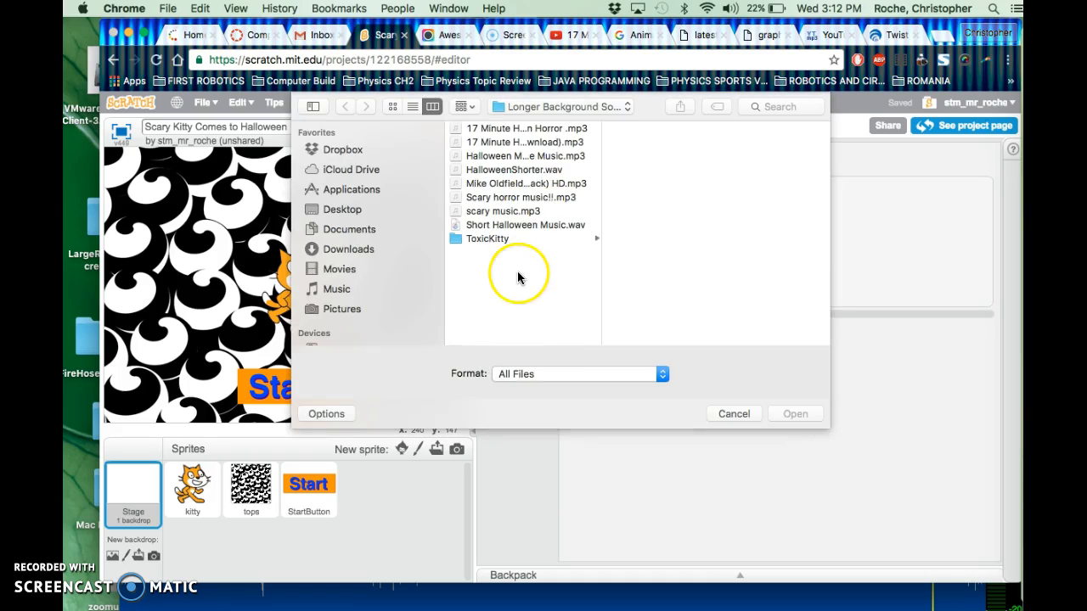
click(521, 226)
click(777, 405)
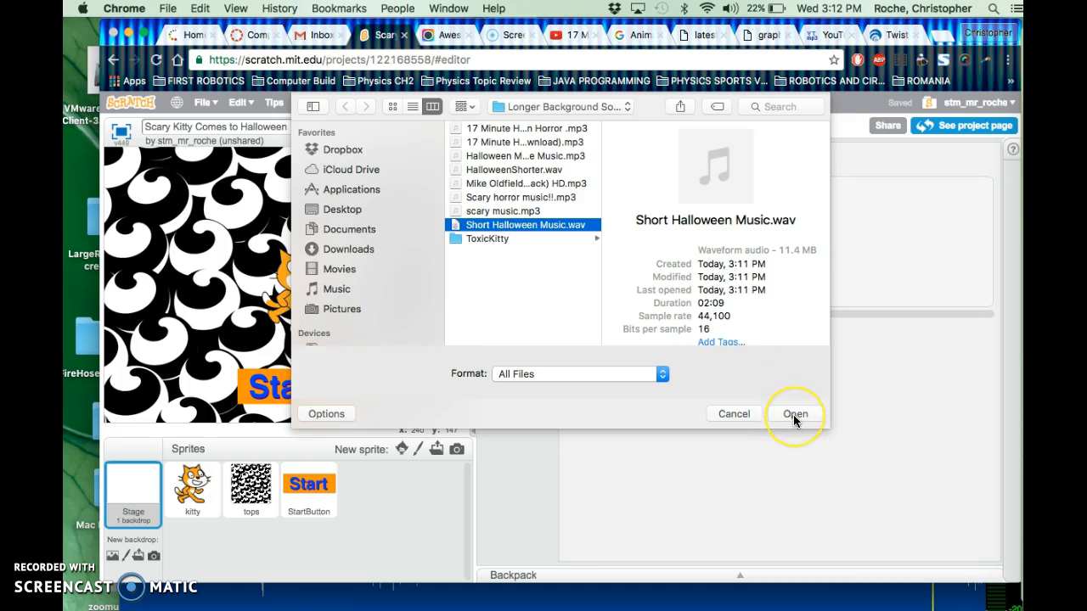
click(793, 415)
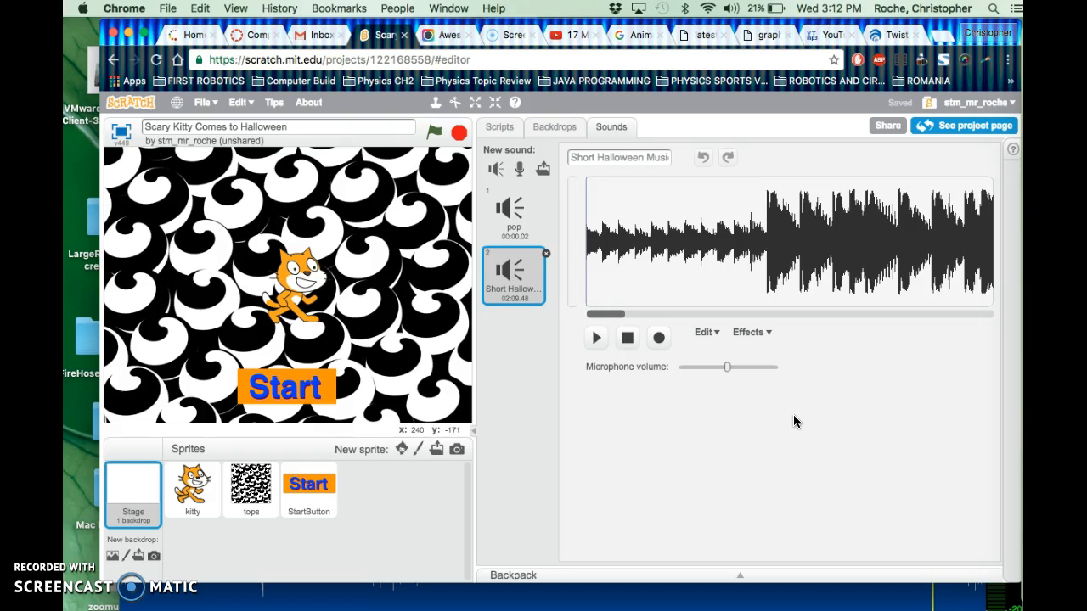
Step: Play the beginning of the uploaded Halloween sound, stop it, and look through further stretches of its waveform
scroll(794, 422, up, 2)
click(566, 331)
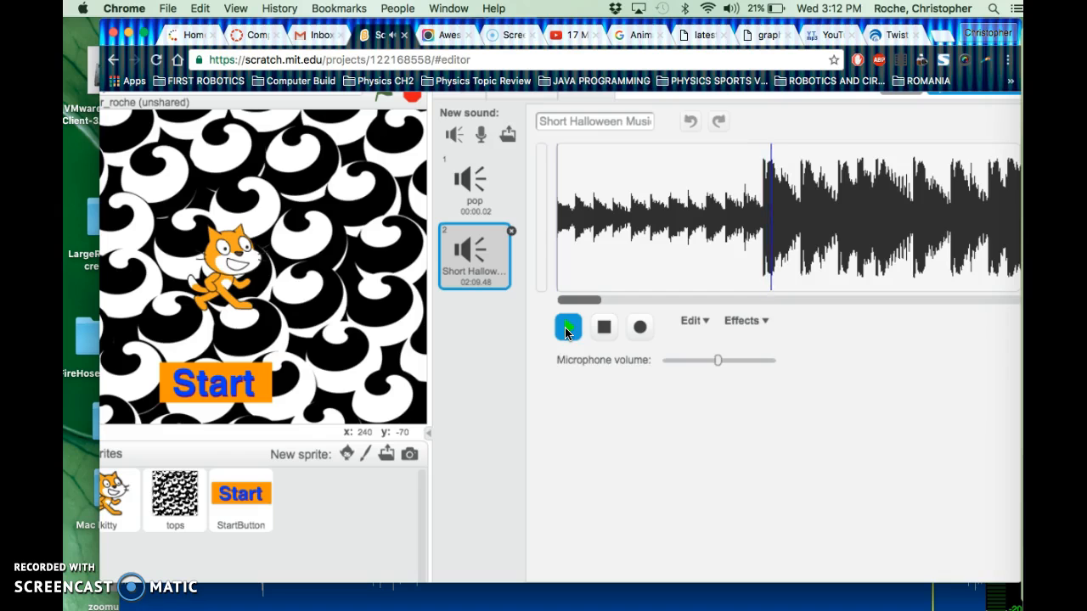
click(605, 328)
drag(566, 231, 974, 229)
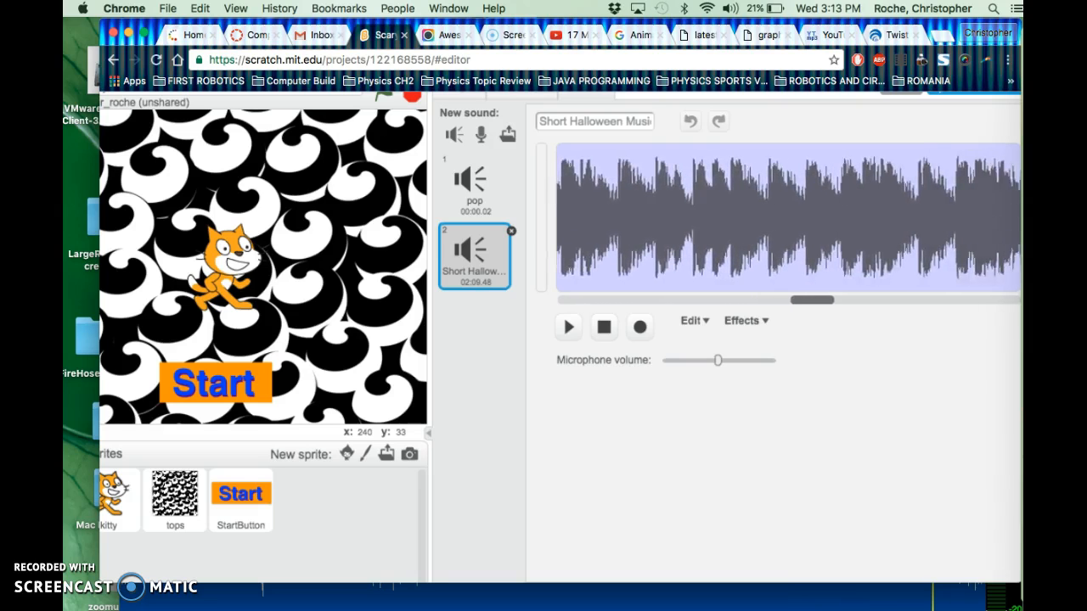
click(792, 234)
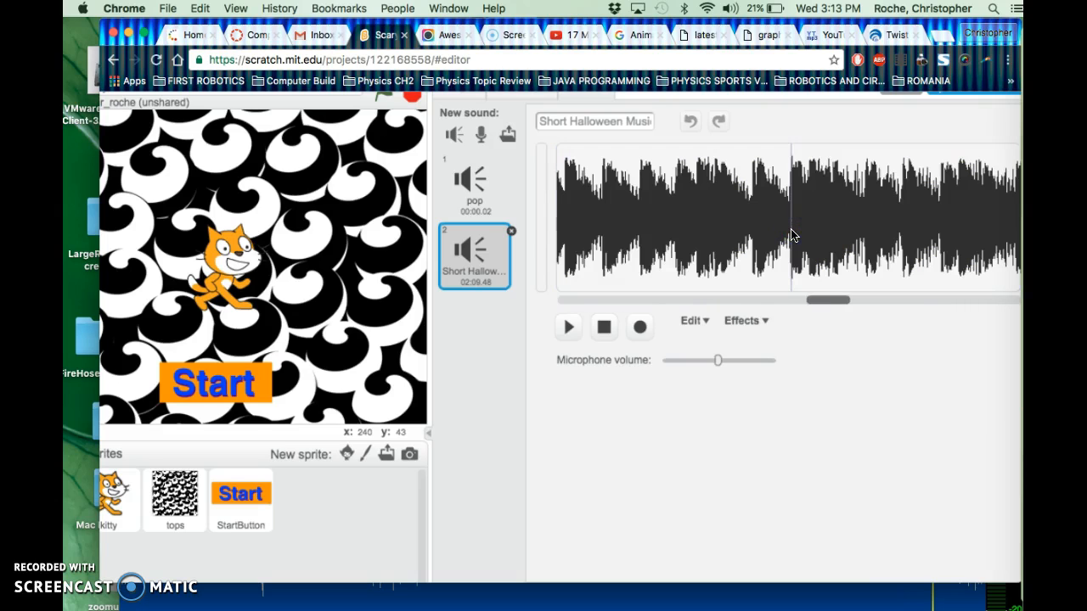
Step: Apply the reverse effect to the entire Short Halloween Music sound and return to the beginning of its waveform
key(super+a)
click(739, 327)
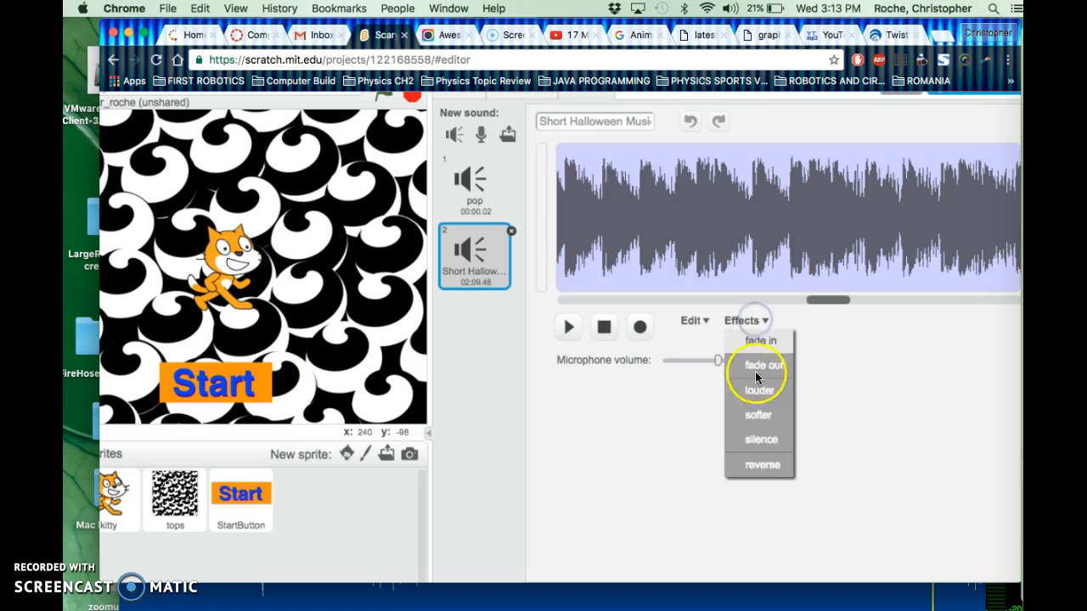
click(759, 470)
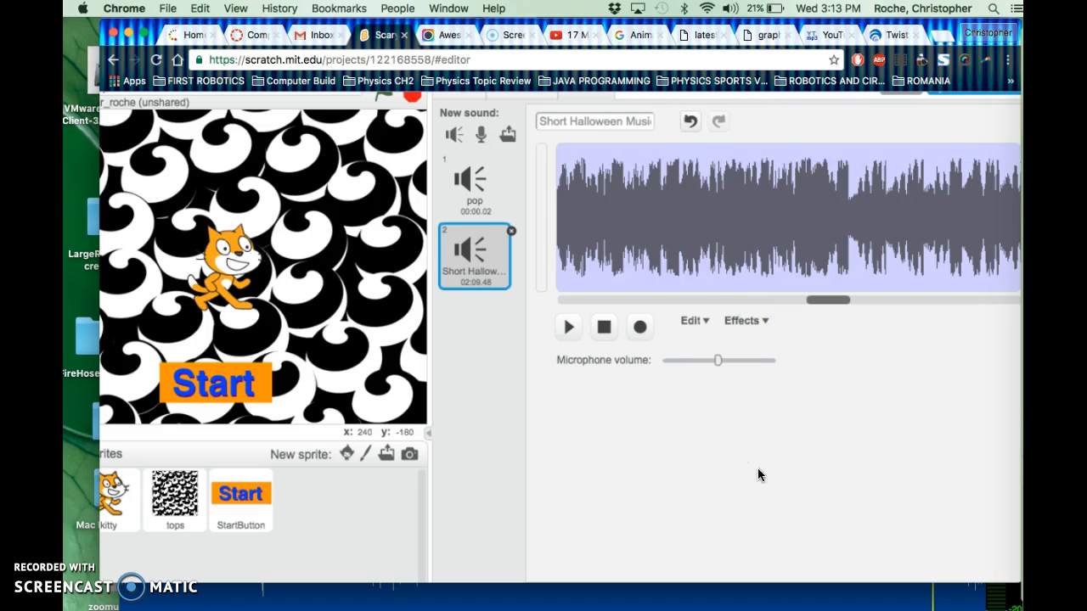
click(570, 333)
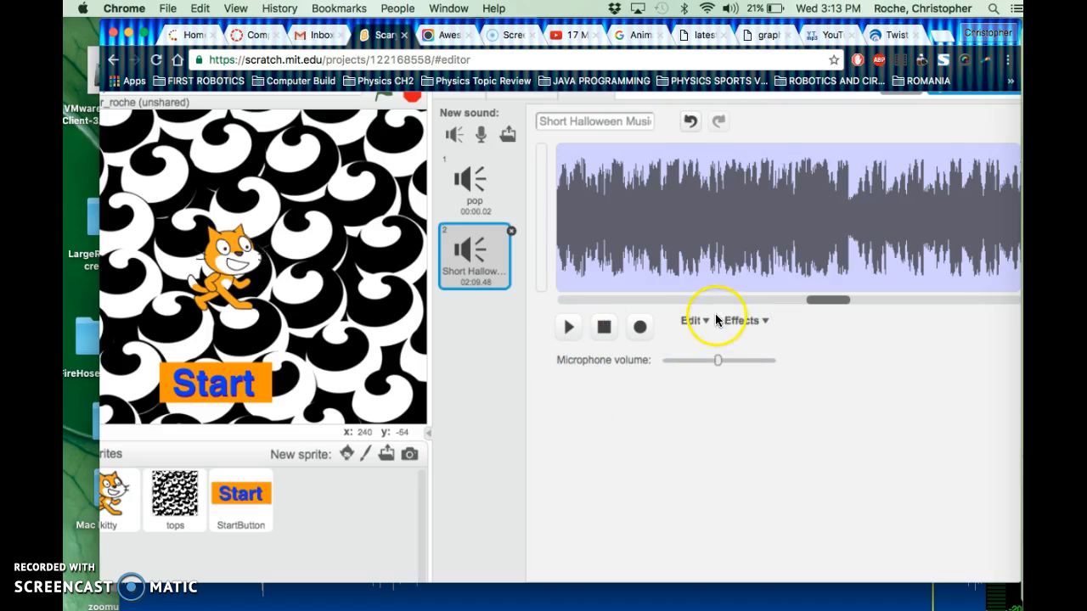
drag(831, 299, 536, 307)
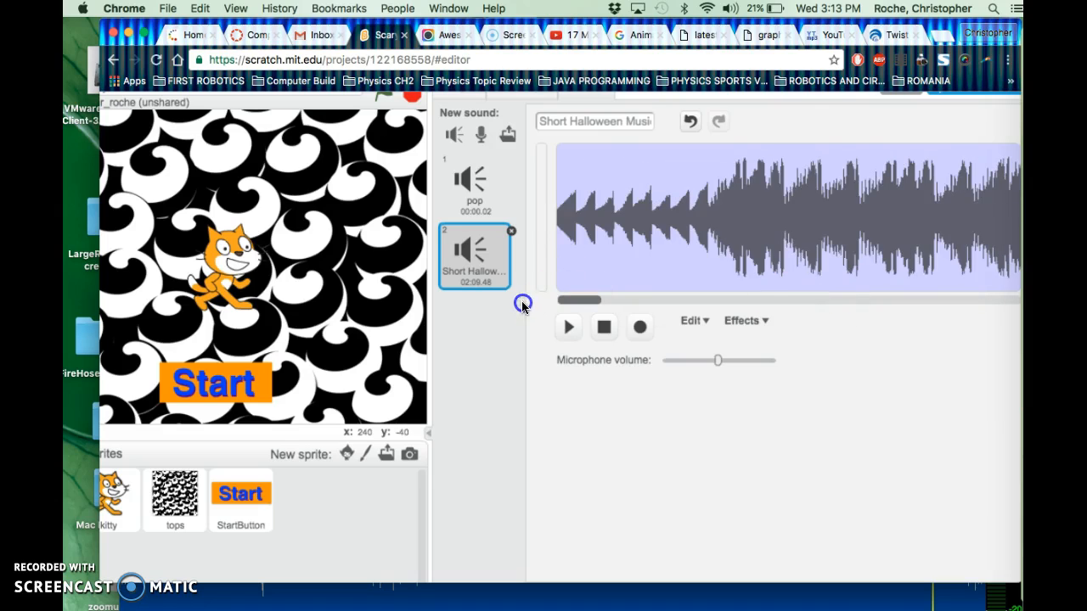
Step: Play the reversed Short Halloween Music sound from near its beginning, restart it once, and stop playback
click(561, 245)
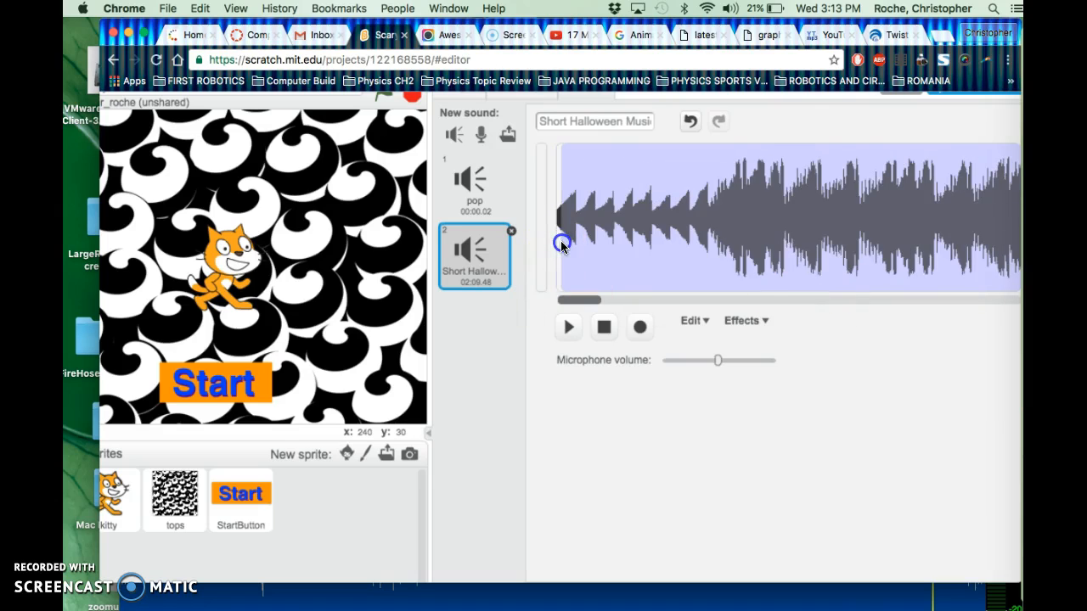
click(577, 266)
click(603, 328)
click(570, 329)
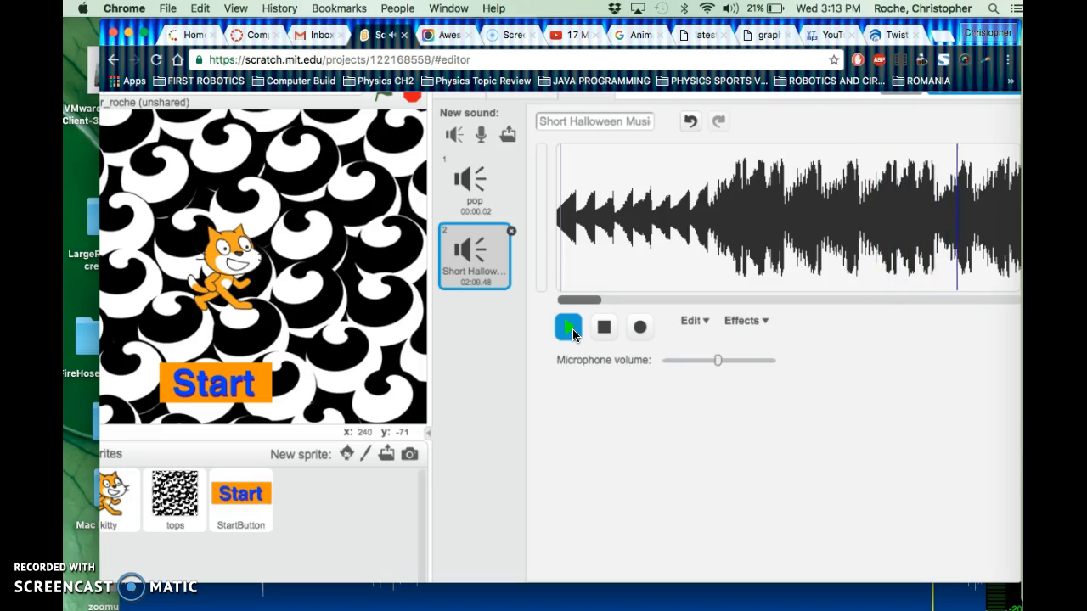
click(571, 332)
click(605, 330)
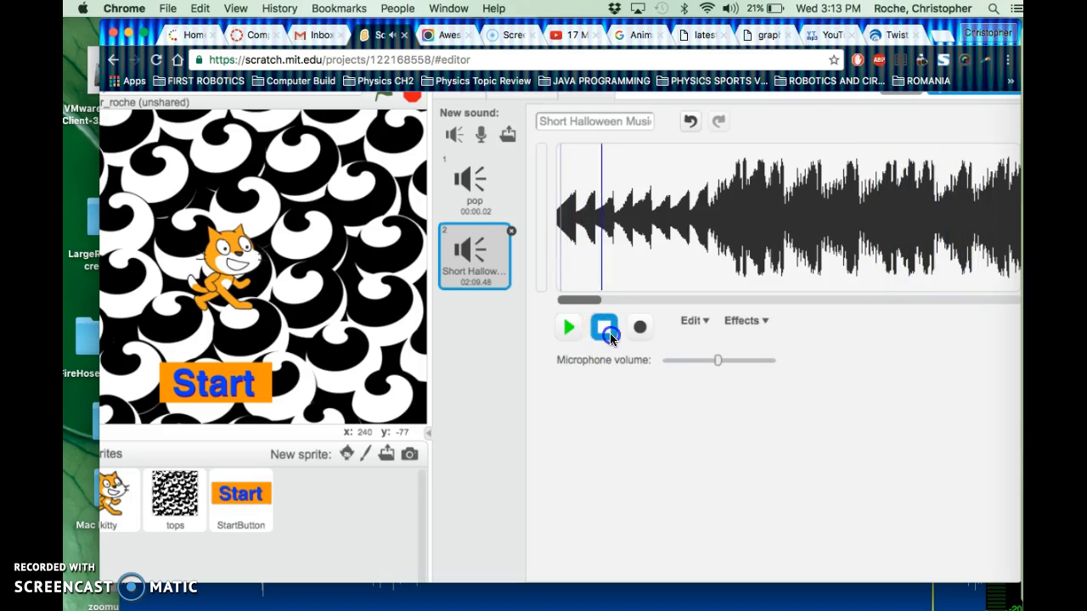
Step: Add a play sound block and a play sound until done block, both for Short Halloween Music, to the Stage's scripts
scroll(492, 344, up, 2)
click(412, 138)
click(455, 130)
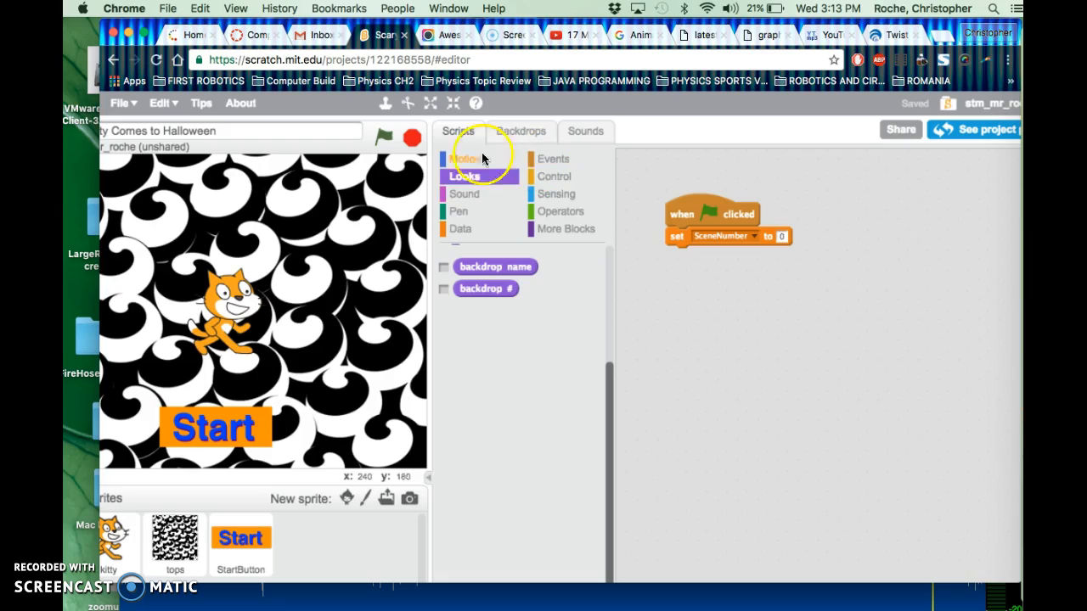
click(447, 183)
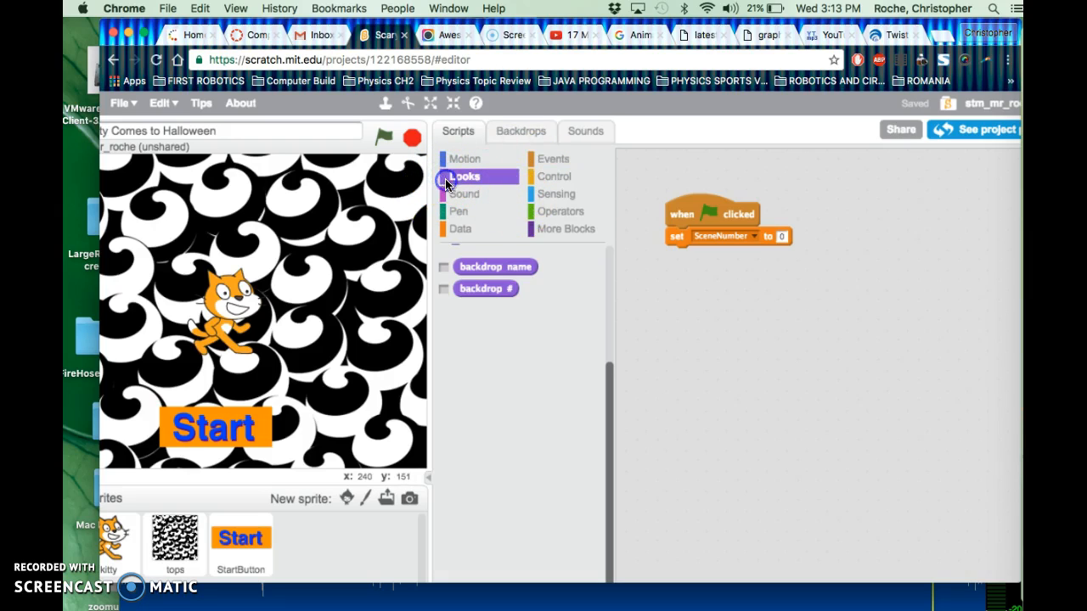
click(458, 196)
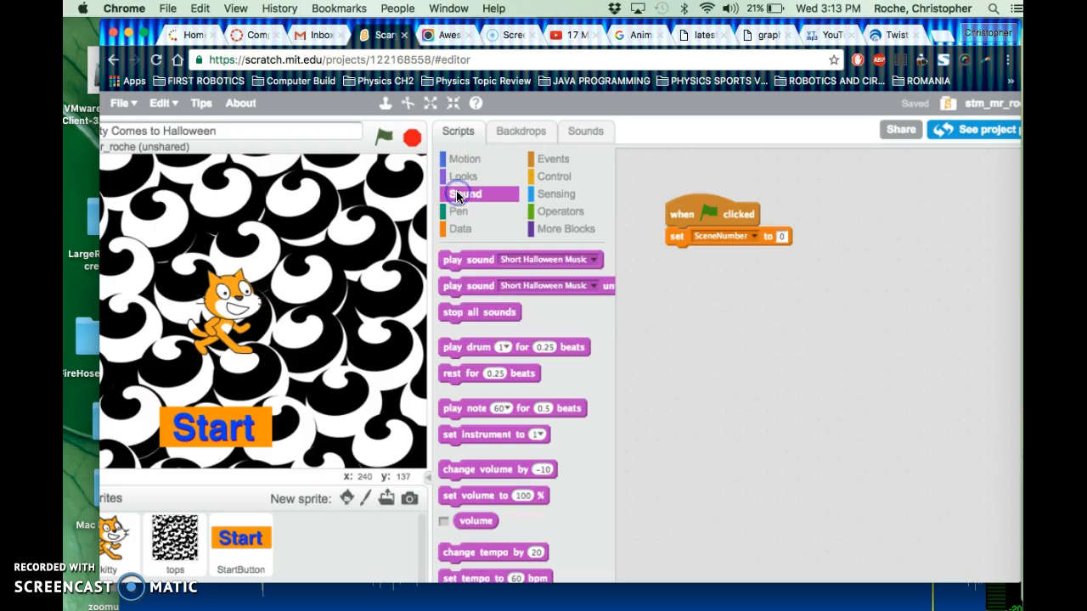
click(465, 263)
drag(466, 265, 691, 327)
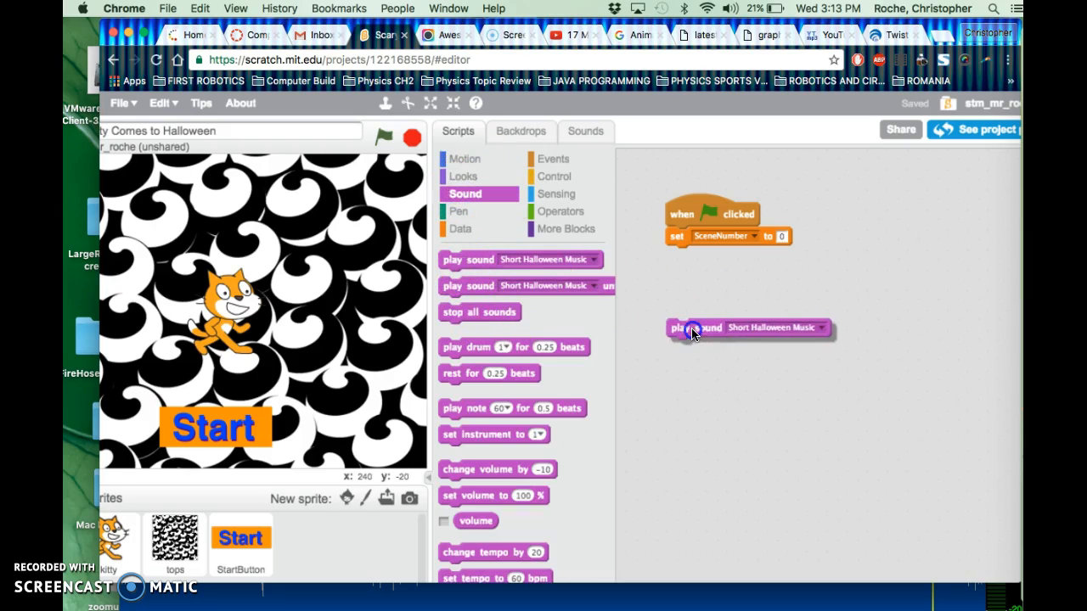
click(466, 281)
drag(467, 282, 832, 286)
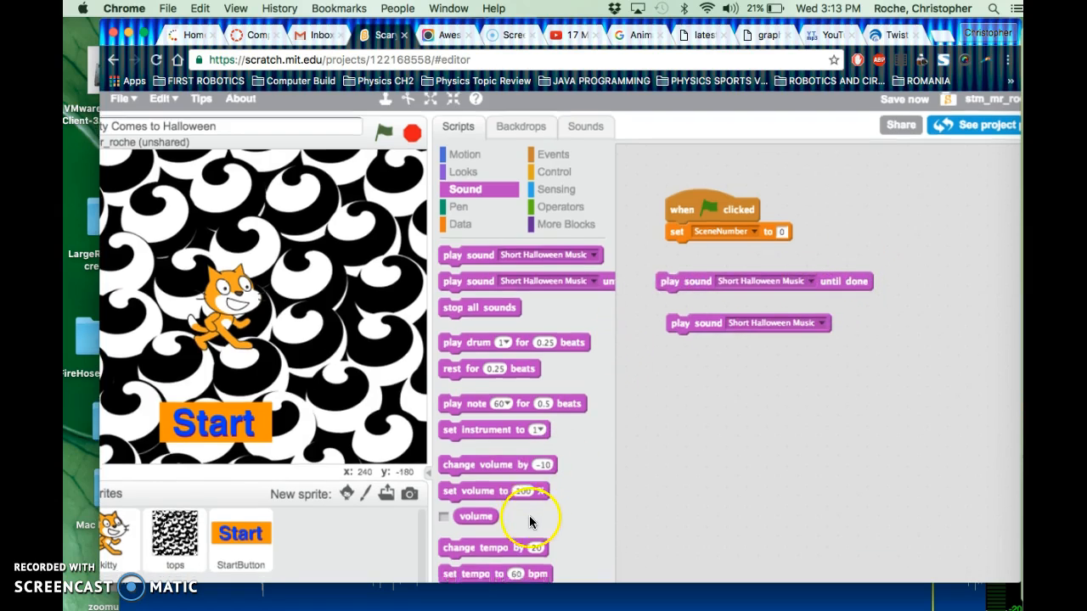
Step: Add a separate stop all sounds block and attach the play sound until done block beneath set SceneNumber, moving the plain play sound block aside
scroll(530, 516, down, 1)
drag(463, 294, 695, 383)
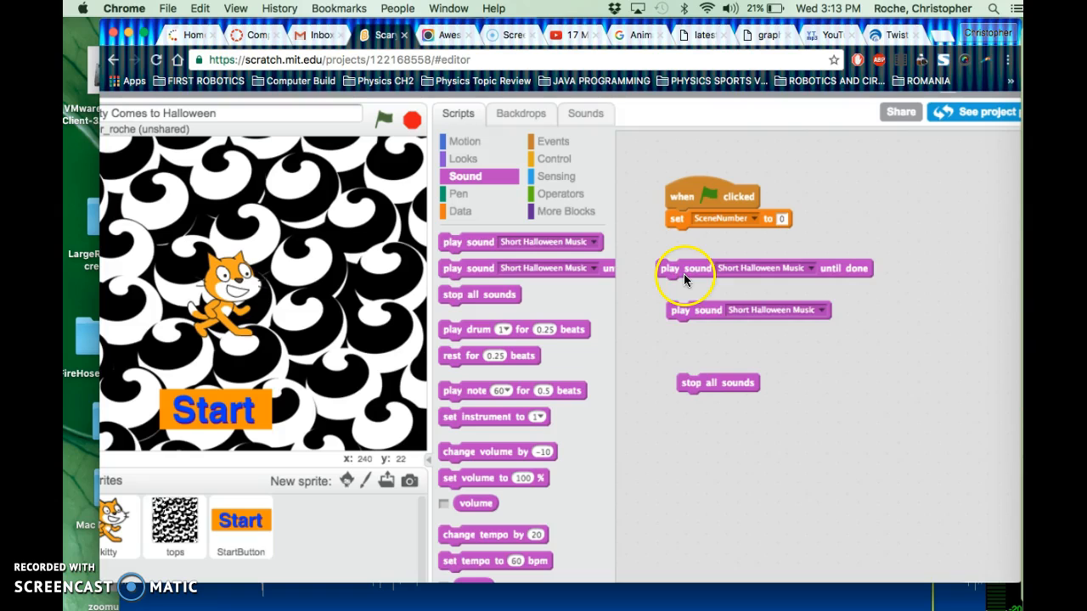
drag(677, 313, 855, 183)
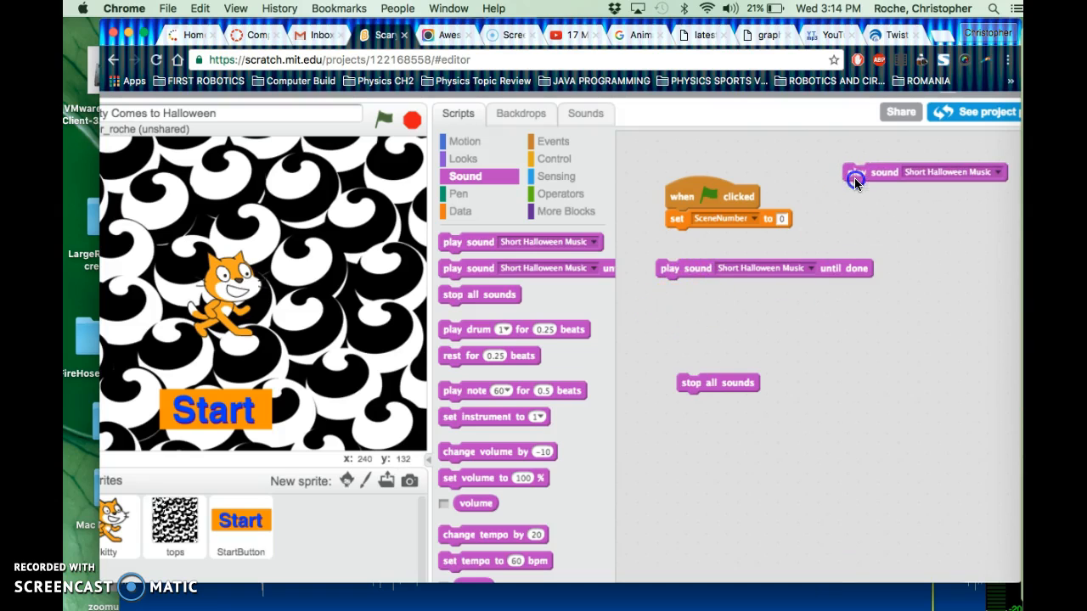
drag(686, 269, 694, 254)
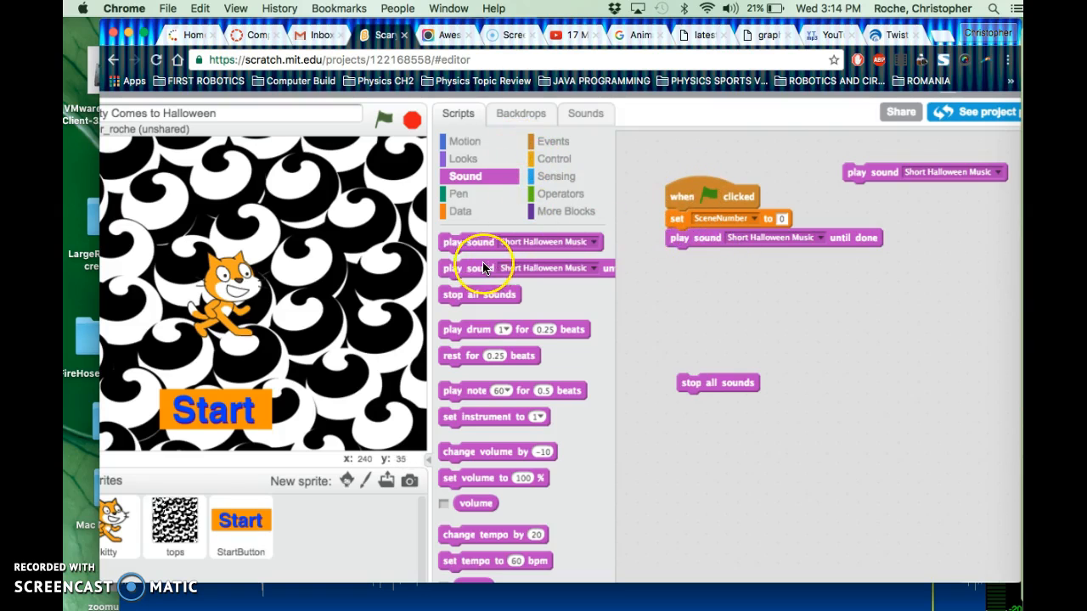
Step: Add a when I receive changeTheScene event to the Stage and attach the stop all sounds block beneath it
click(535, 143)
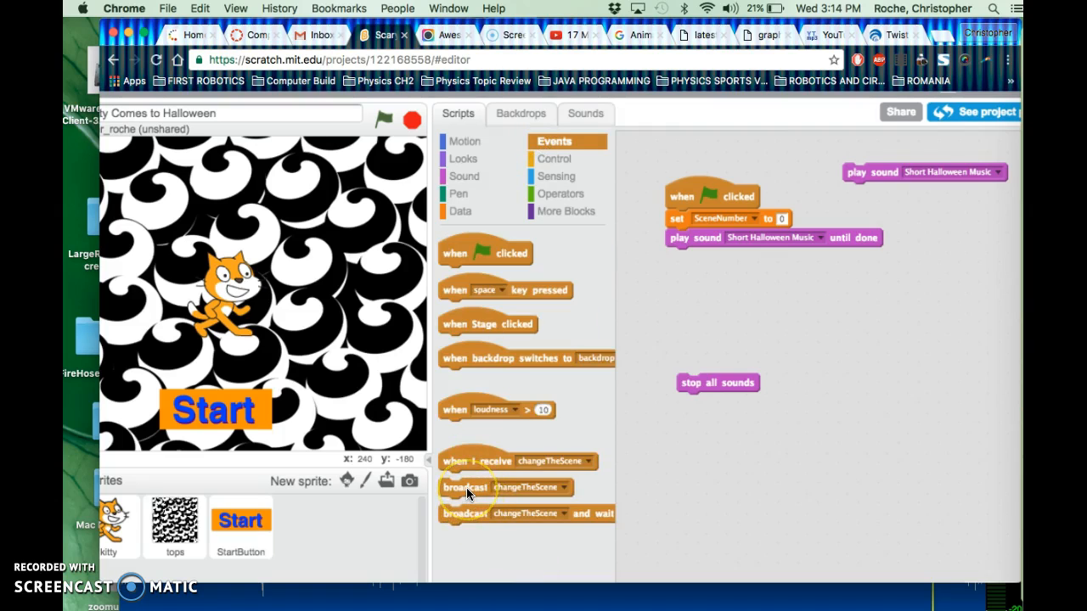
drag(465, 463, 694, 308)
drag(697, 386, 692, 325)
click(744, 275)
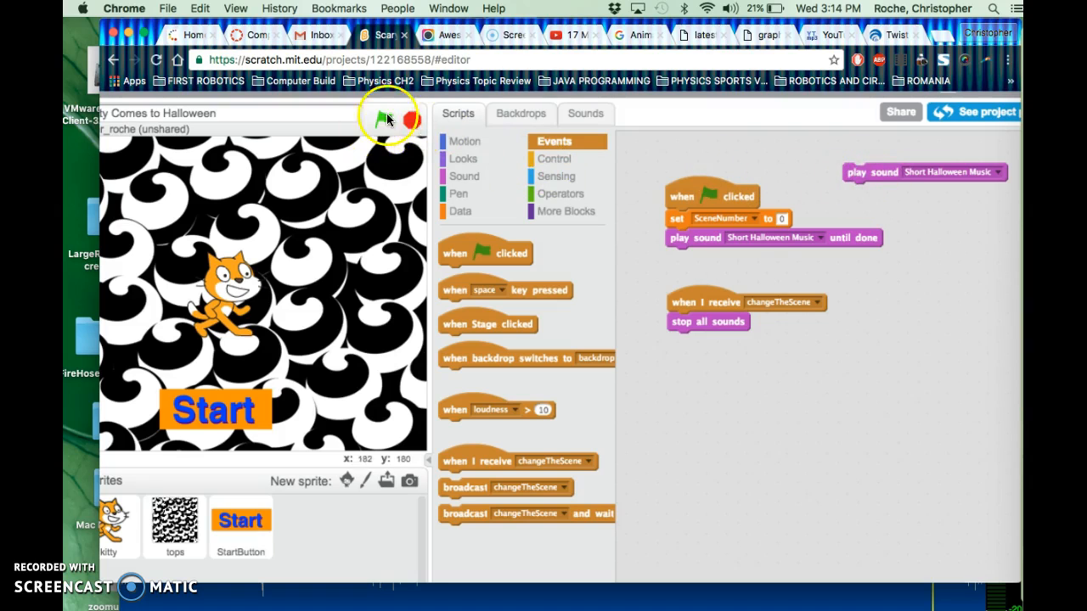
Step: Run the project and use the Start sprite on the stage to test whether the music stops when the scene changes
scroll(380, 396, left, 3)
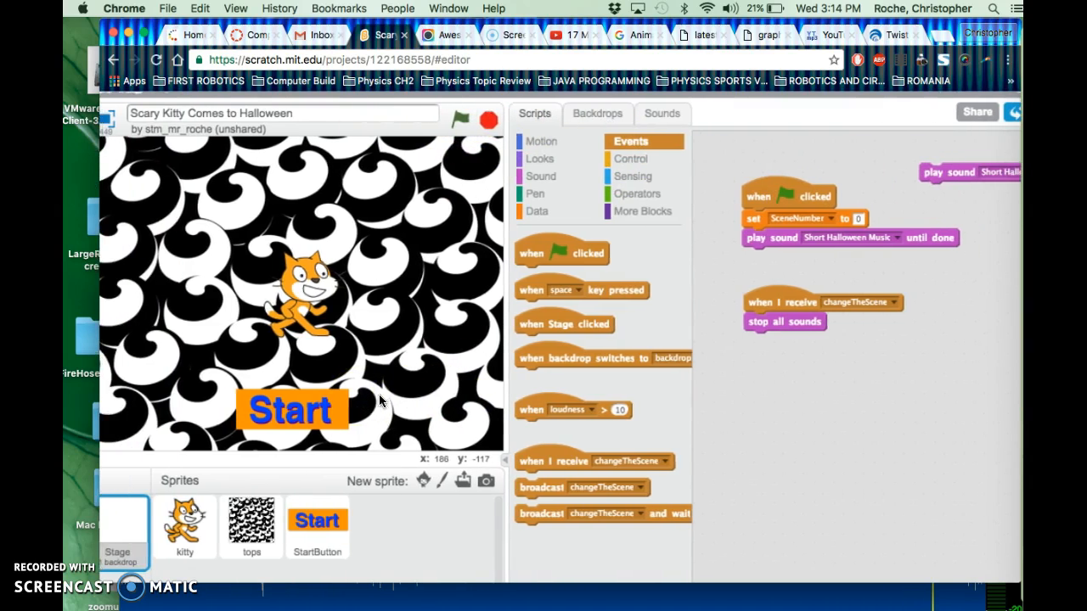
click(463, 119)
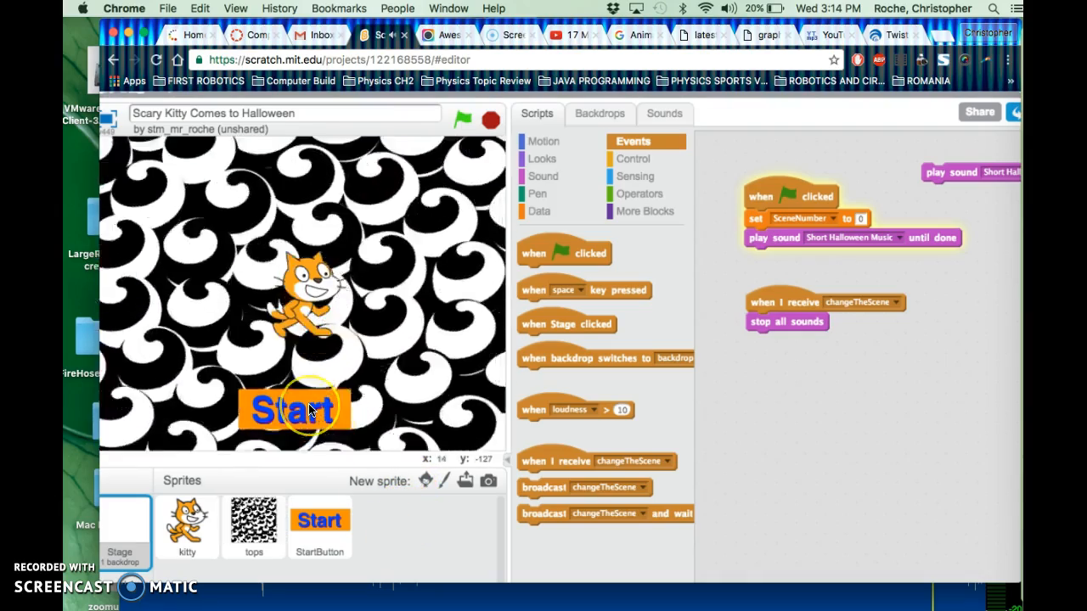
click(310, 410)
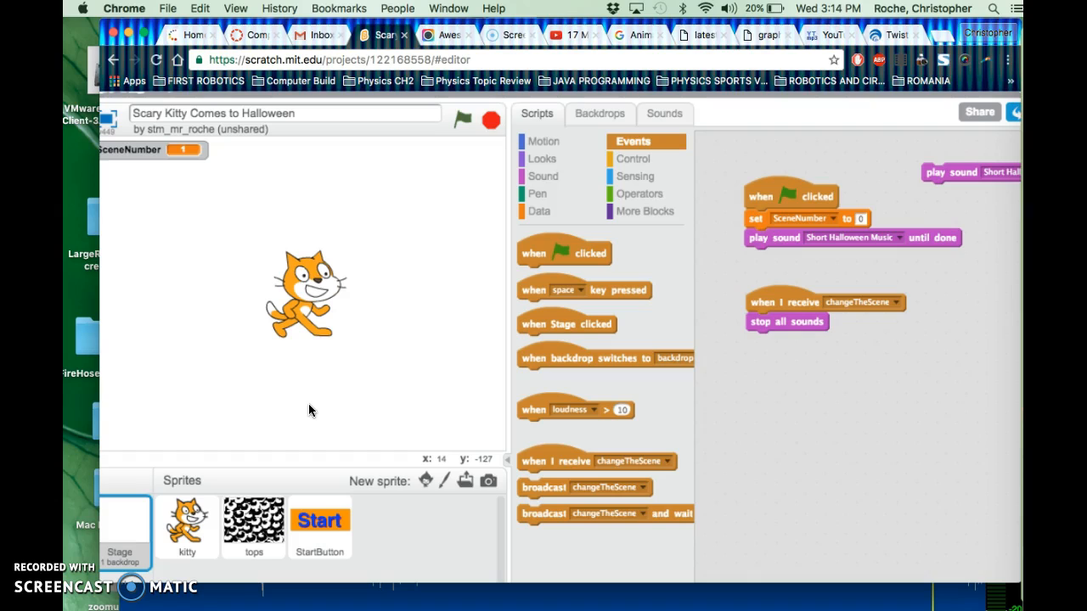
click(925, 357)
Step: Wrap the play sound until done block in a repeat until loop beneath set SceneNumber, moving the changeTheScene script out of the way
click(628, 158)
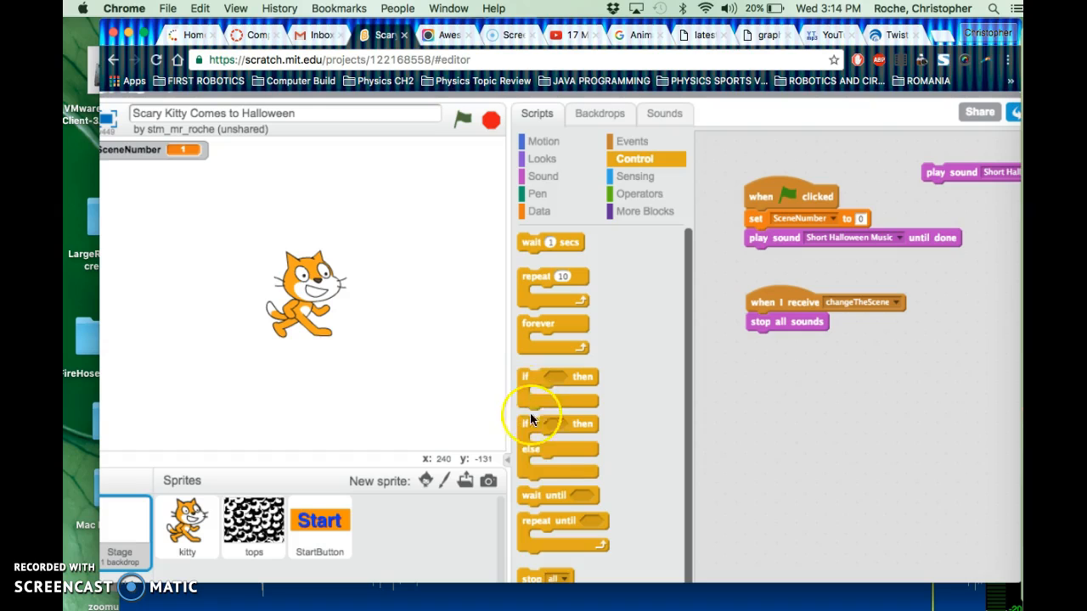
drag(540, 522, 805, 430)
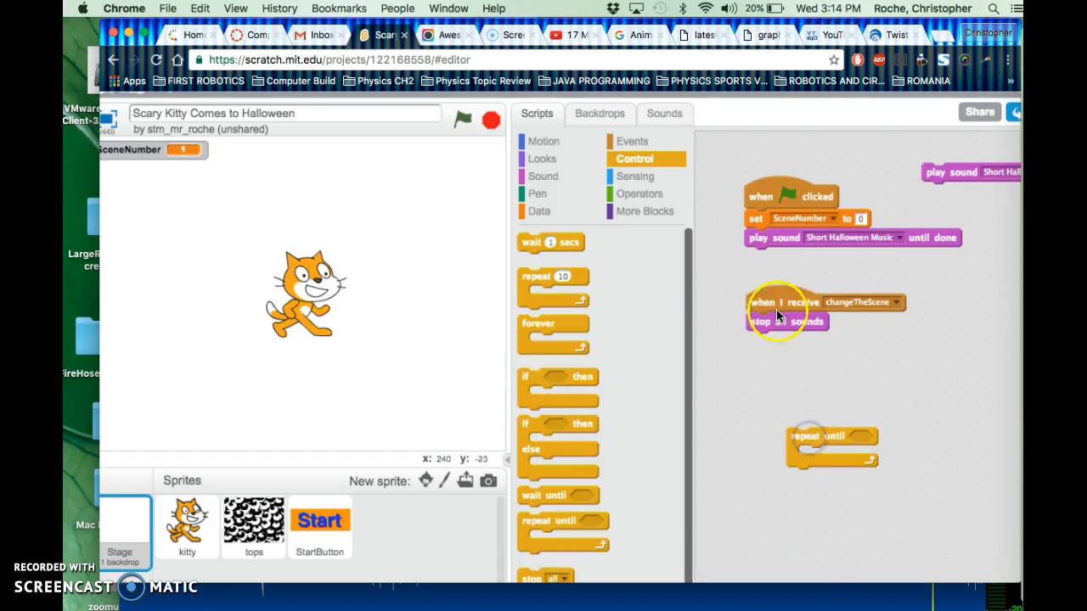
drag(776, 316, 851, 343)
drag(790, 442, 778, 406)
drag(770, 344, 743, 234)
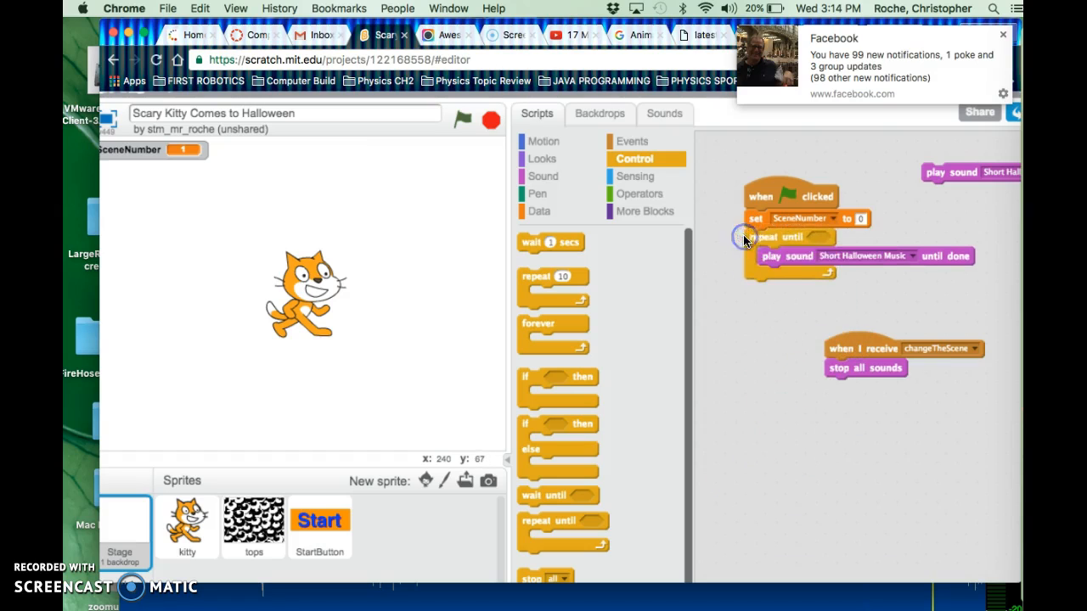
Step: Set the repeat until loop's condition to SceneNumber > 0
click(611, 195)
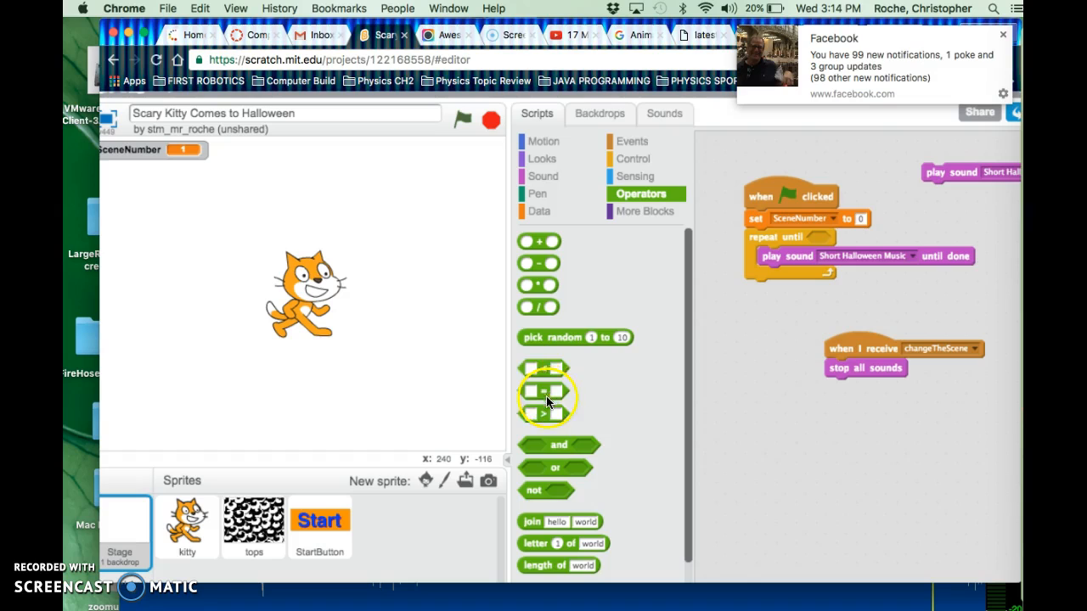
drag(544, 390, 828, 246)
click(521, 214)
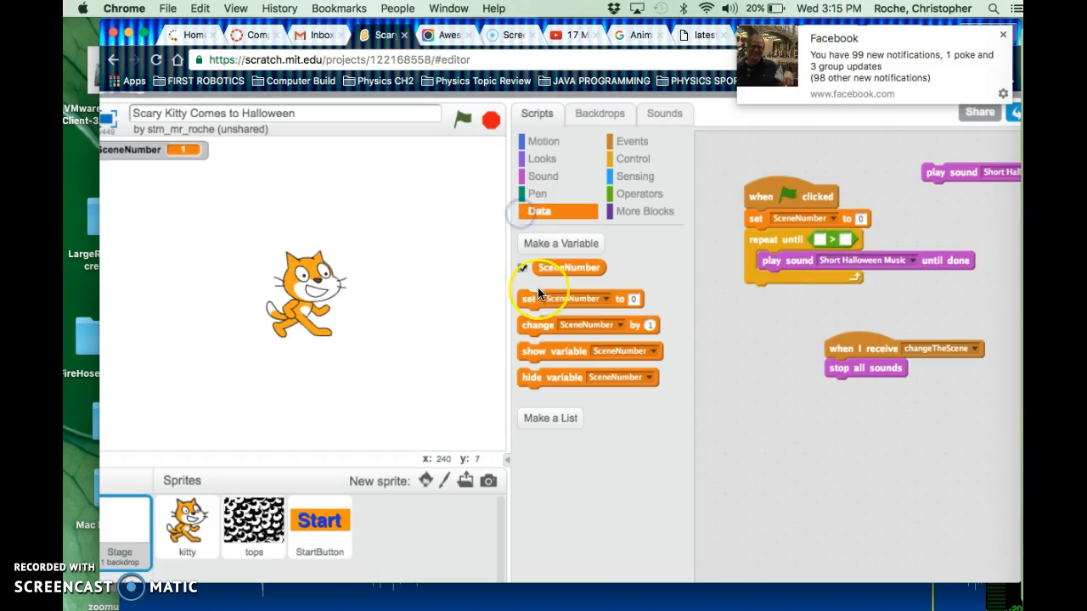
drag(554, 271, 836, 243)
click(913, 243)
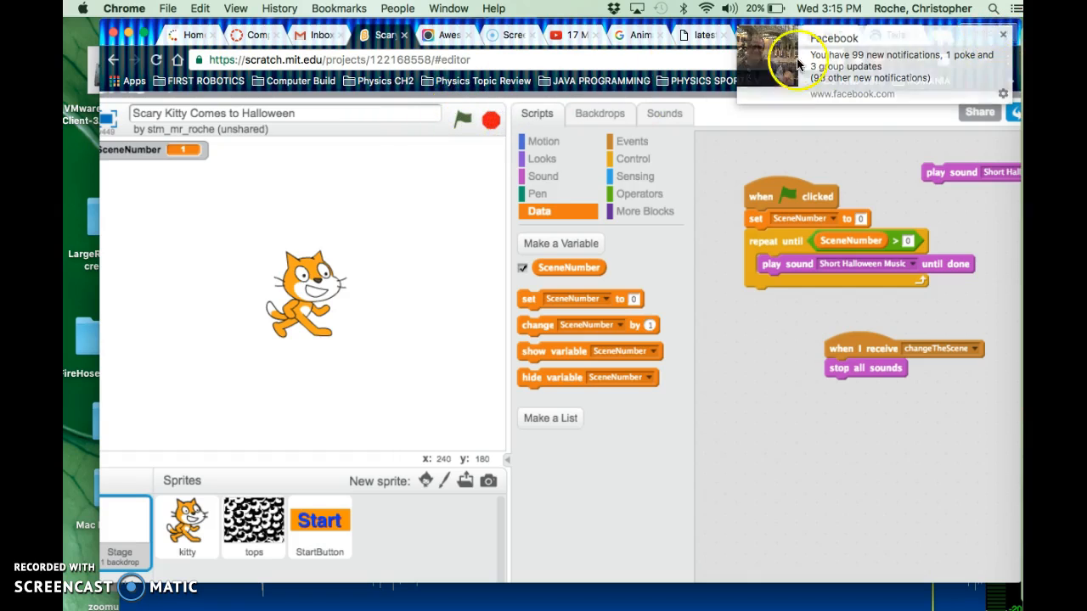
Step: Test the looping music by running the project, using the Start sprite to change the scene, and running the project again
click(461, 118)
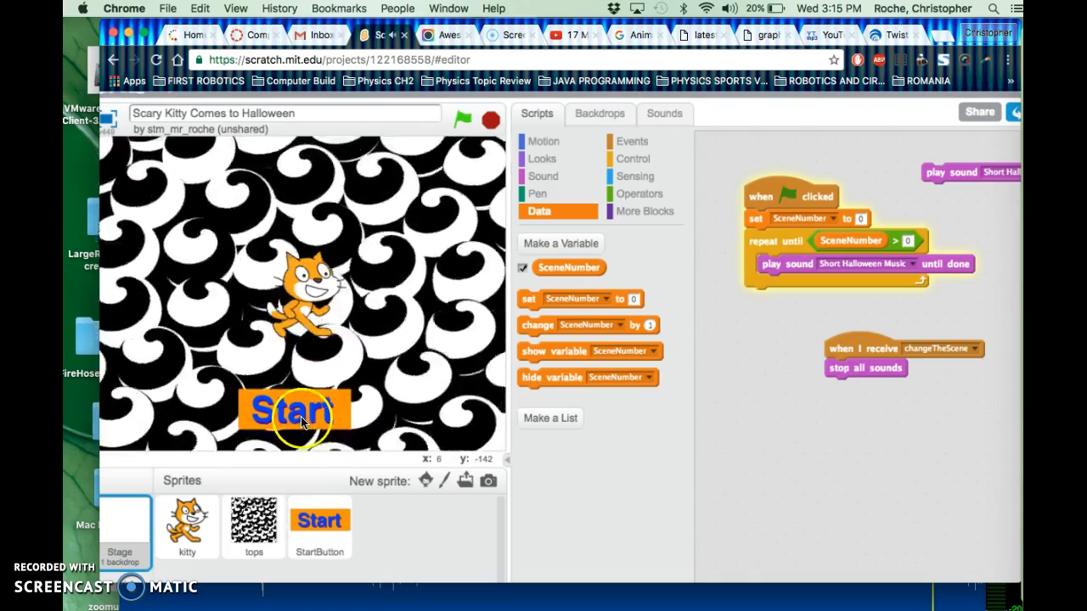
click(302, 422)
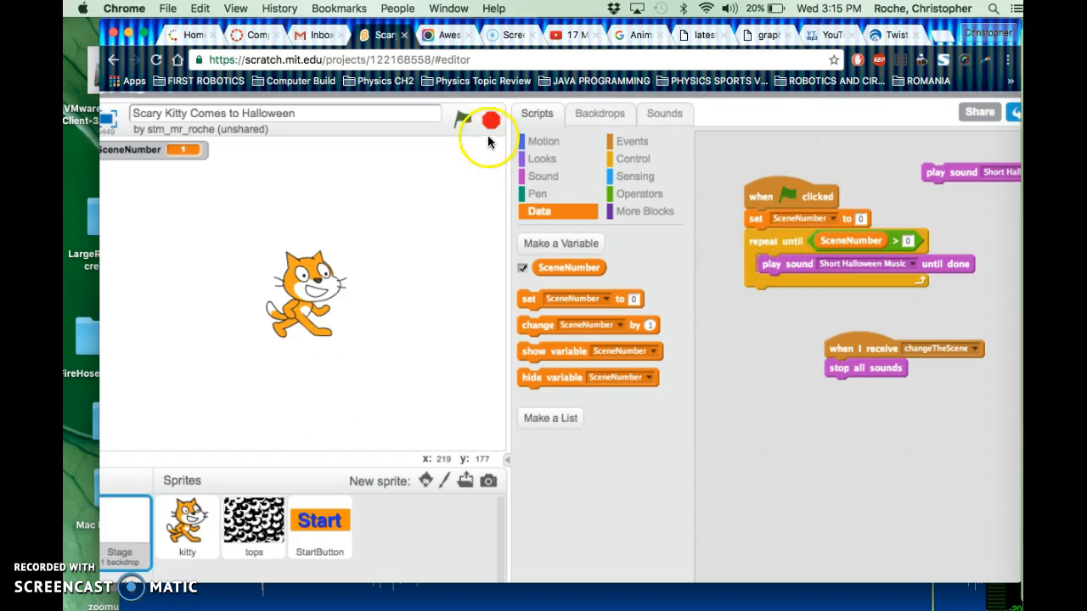
click(457, 118)
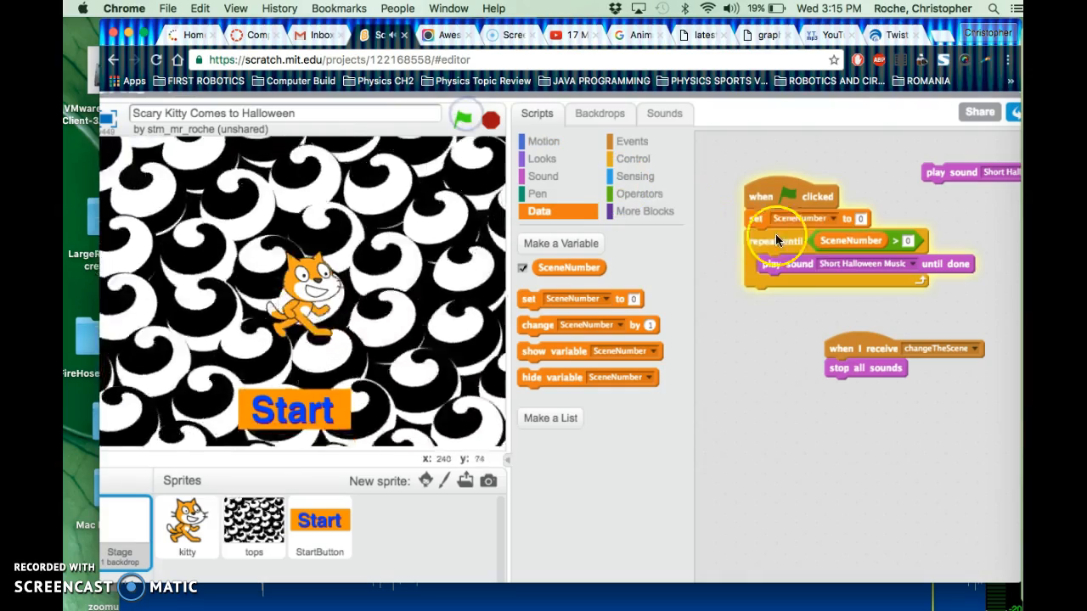